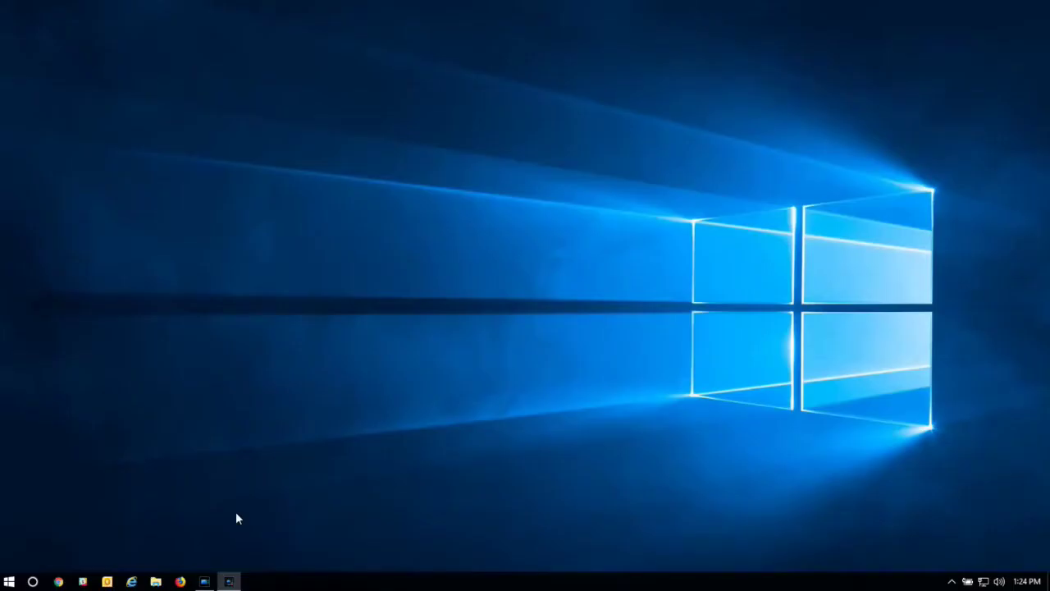
# Turn on network discovery in File Explorer's Network view, then select the LigoDLB 5-20ac radio
pyautogui.click(156, 582)
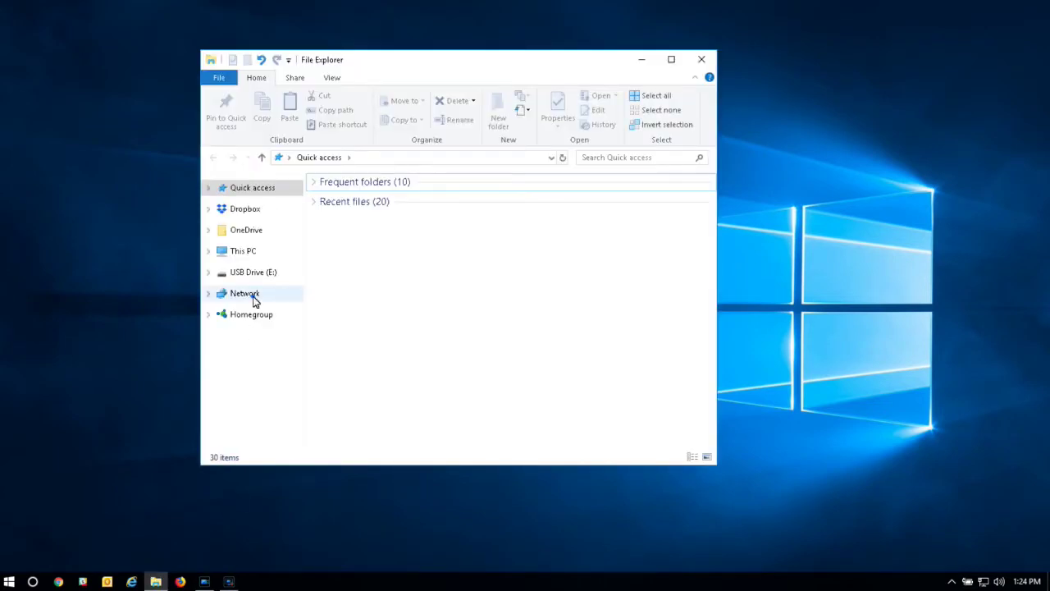
pyautogui.click(251, 297)
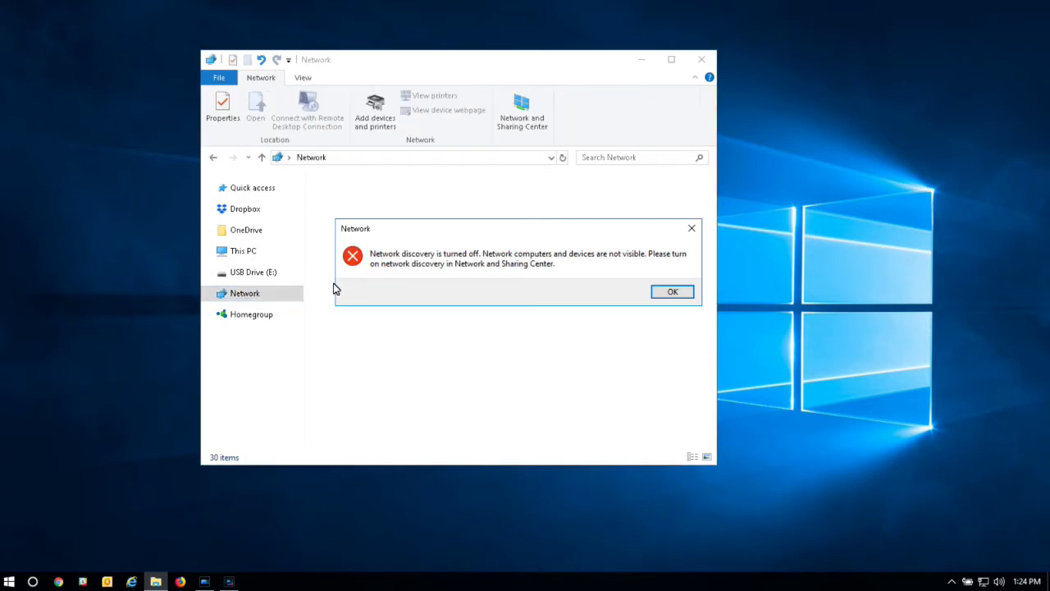
pyautogui.click(671, 291)
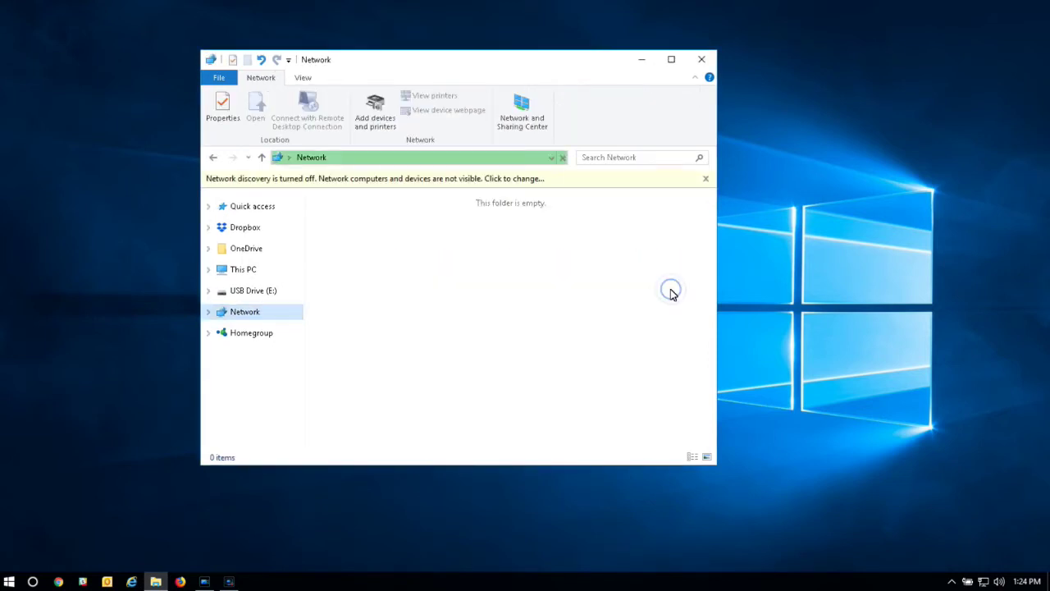
pyautogui.click(596, 178)
pyautogui.click(618, 188)
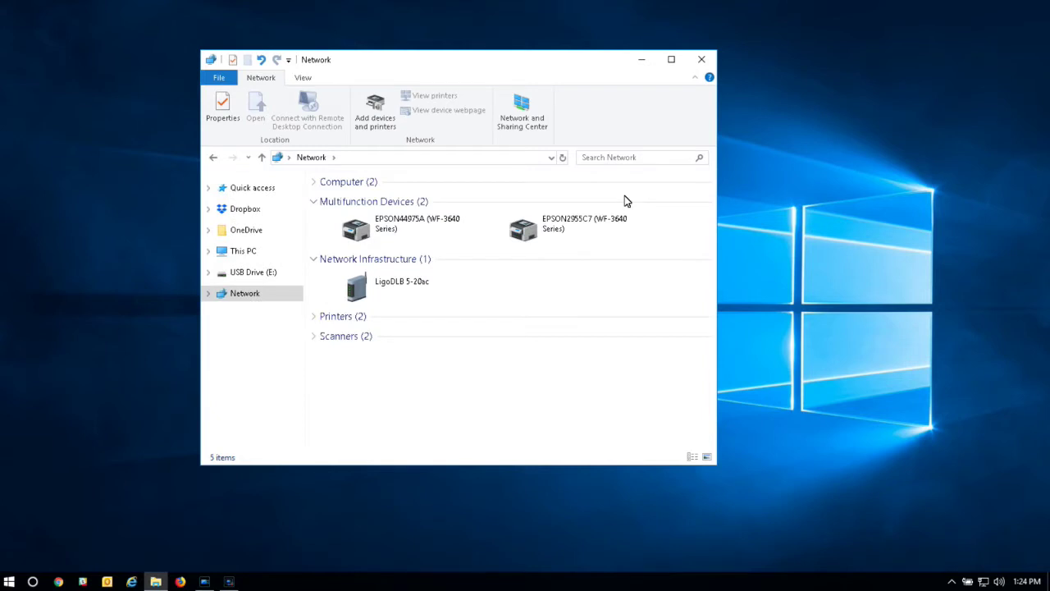
pyautogui.click(416, 294)
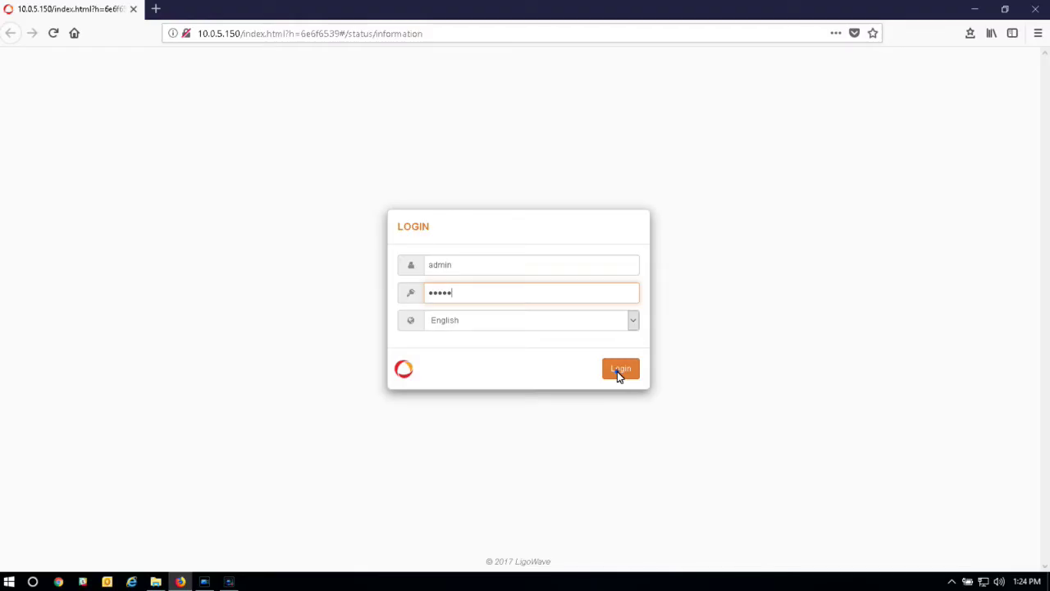
# Enter the administrator password and log in to the radio's web interface
pyautogui.write('01')
pyautogui.click(619, 374)
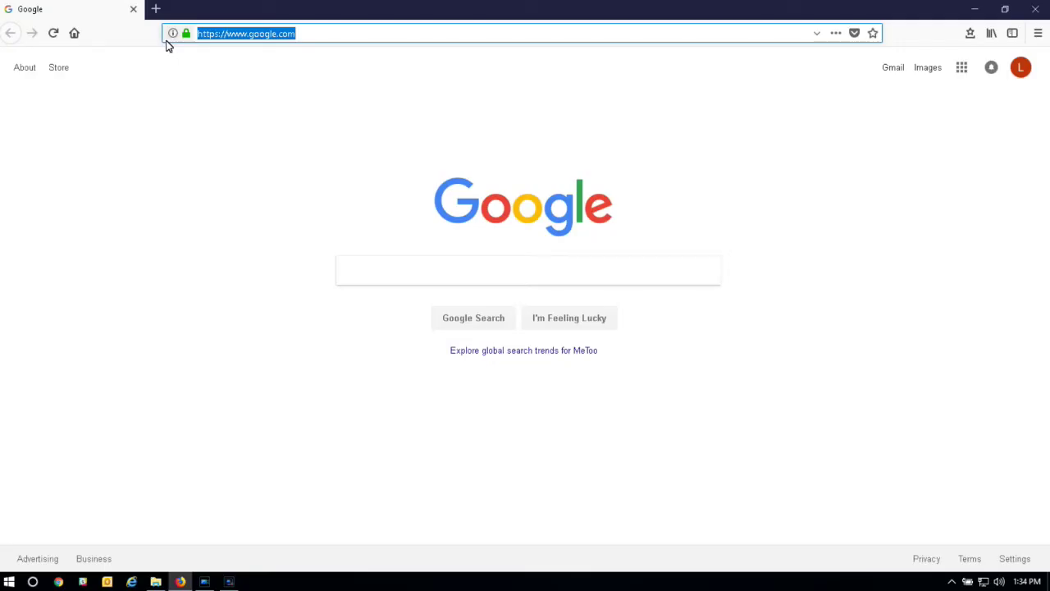
# Try loading 192.168.2.66 in Firefox, which times out, then minimize the browser
pyautogui.write('192')
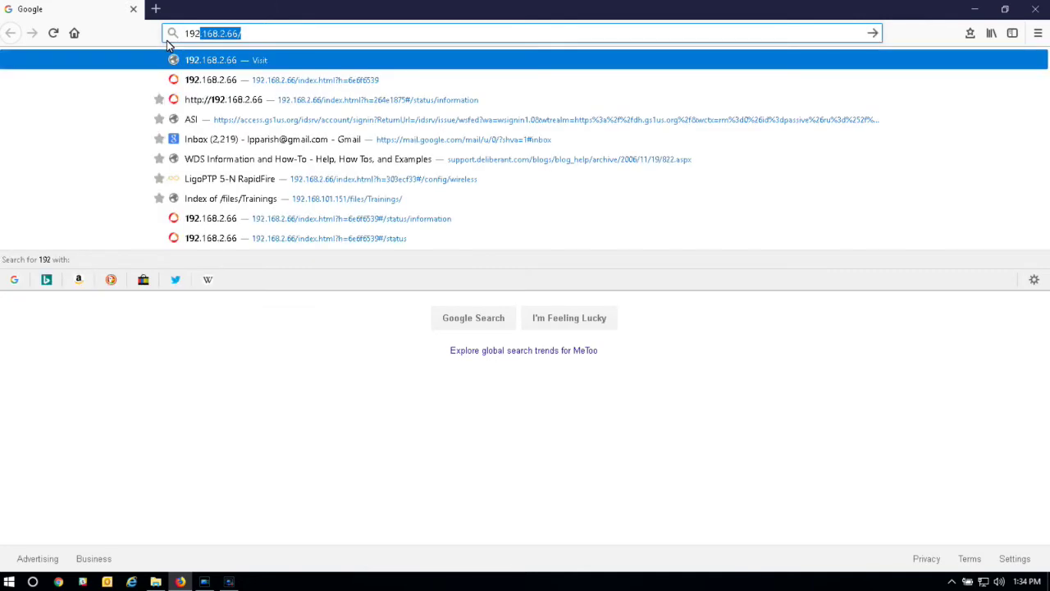
pyautogui.write('.168.2.')
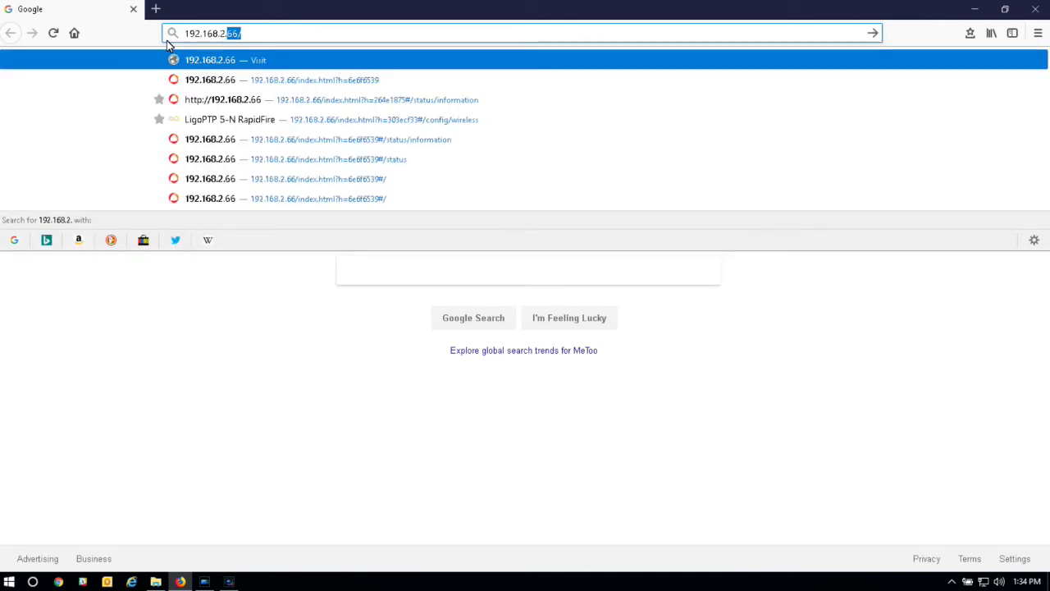
pyautogui.write('66')
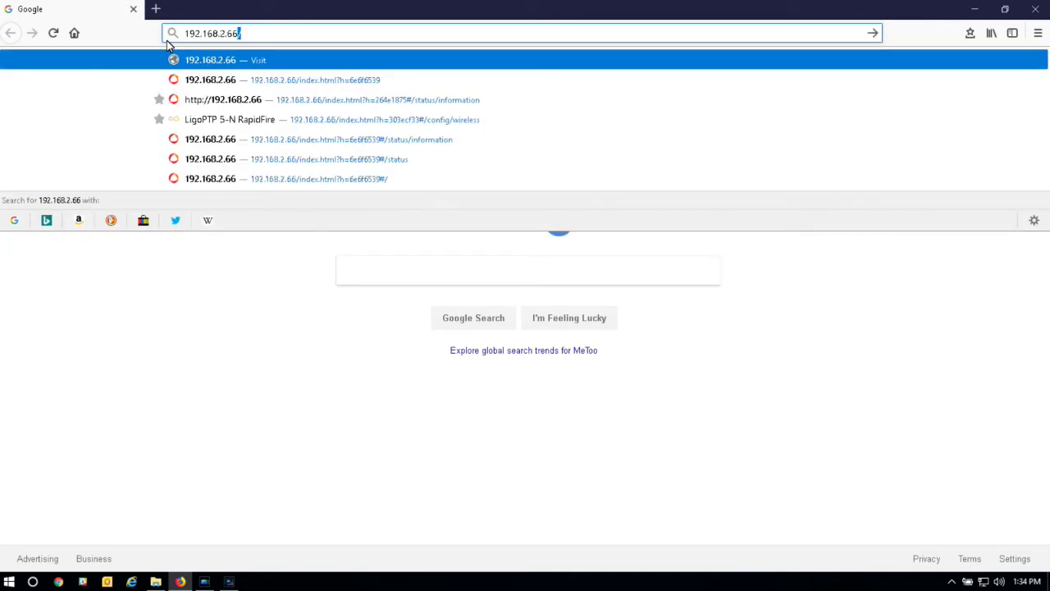
pyautogui.press('Return')
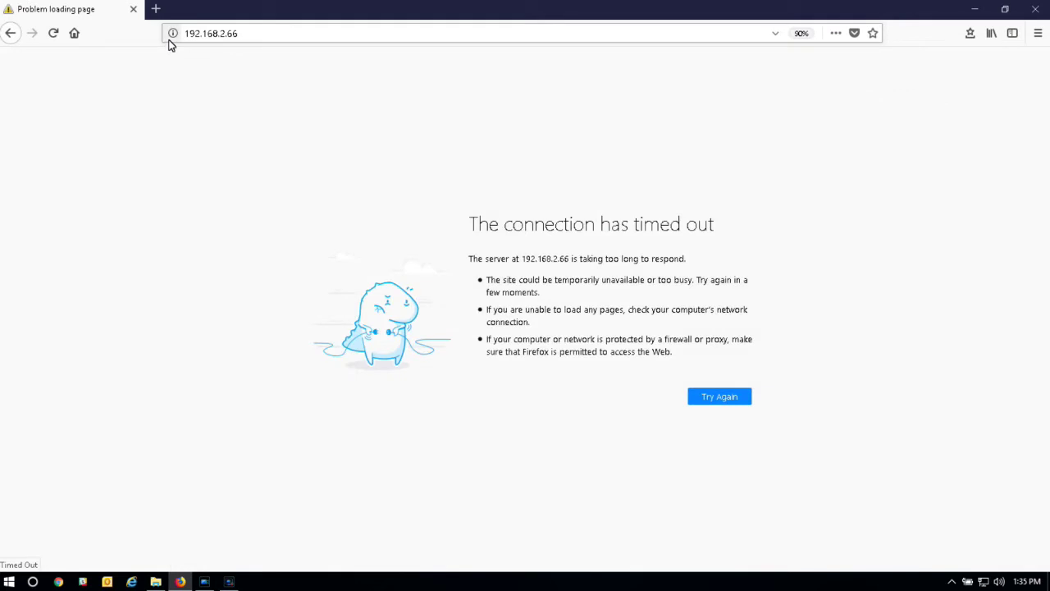
pyautogui.click(971, 9)
pyautogui.click(984, 581)
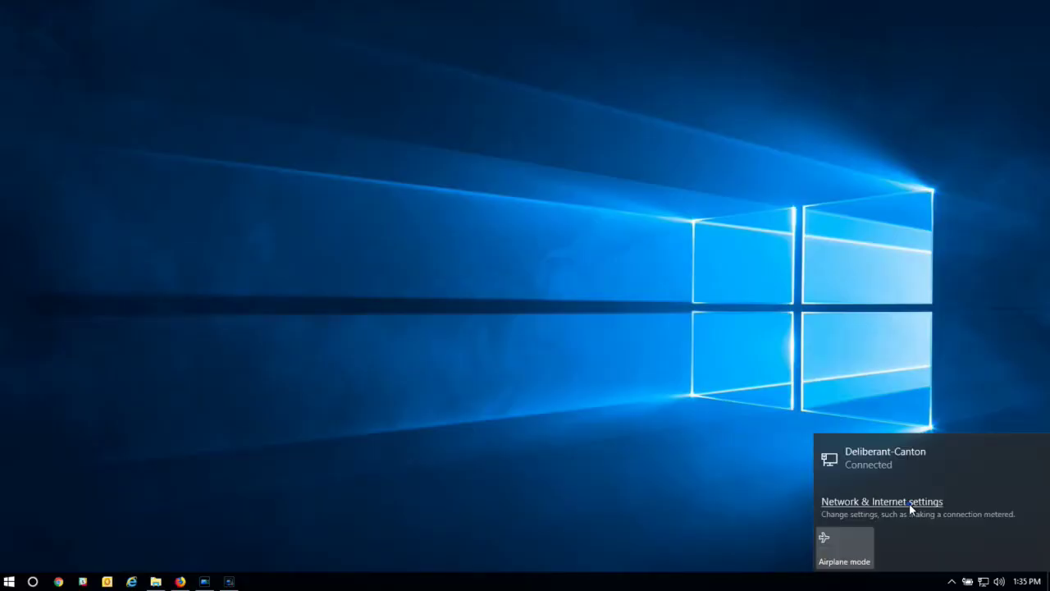
# Go from Network & Internet settings' Ethernet page to the network adapter list
pyautogui.click(909, 502)
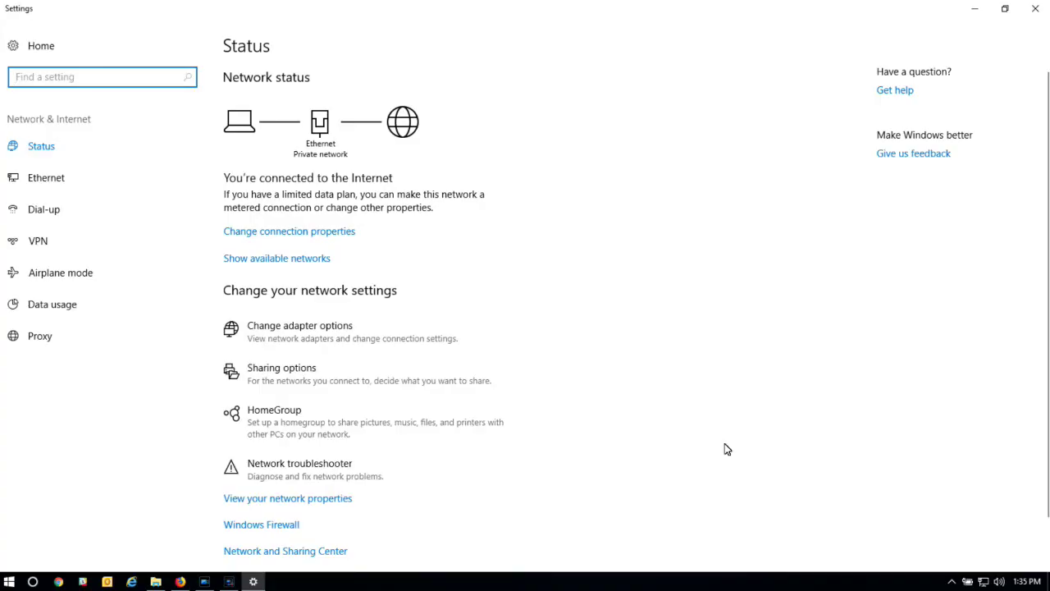
pyautogui.click(62, 191)
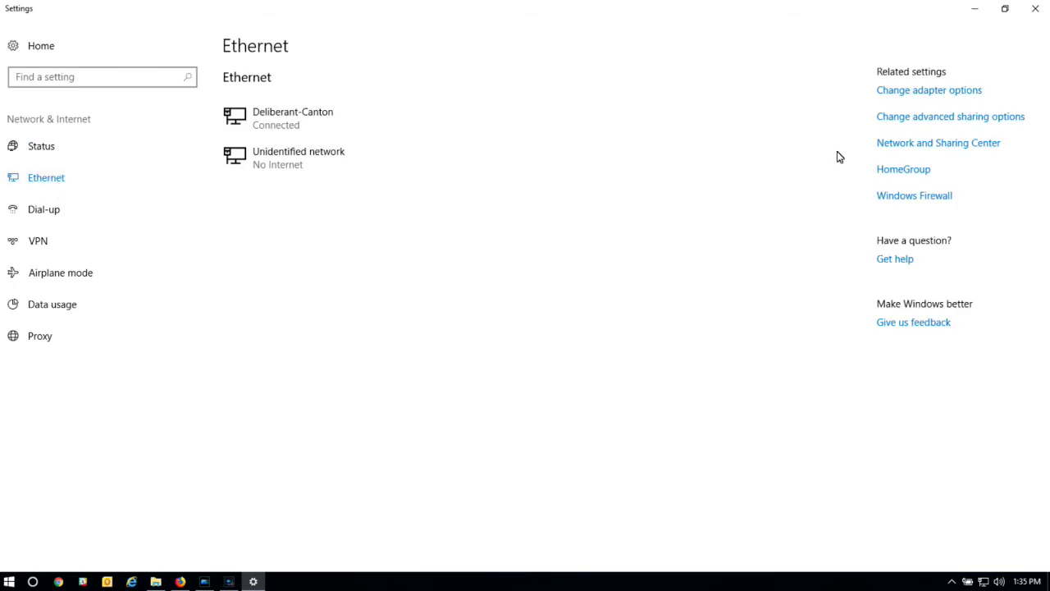
pyautogui.click(896, 94)
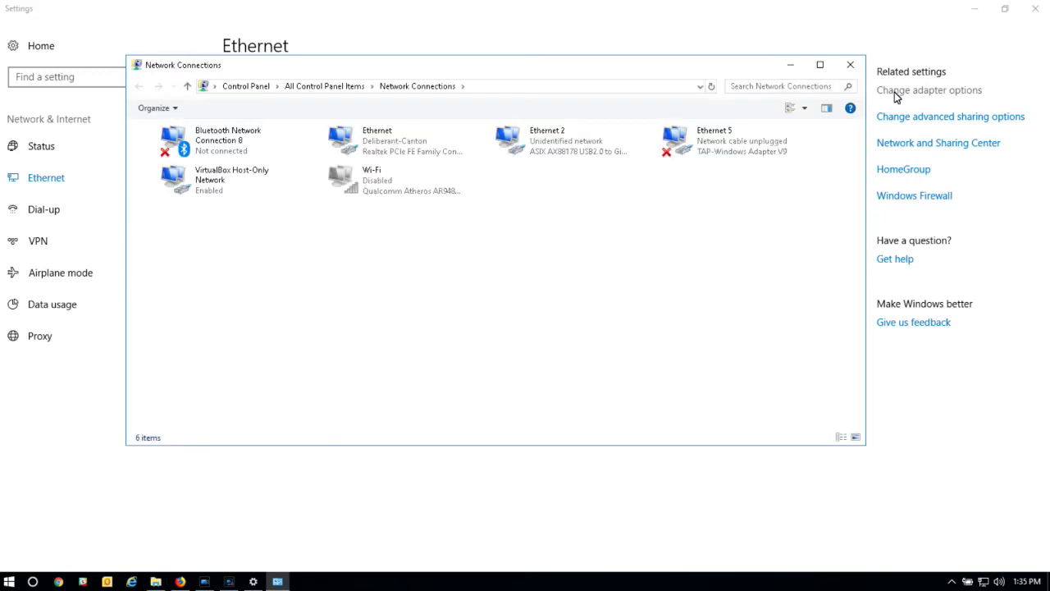
# Bring up the Internet Protocol Version 4 (TCP/IPv4) properties of the Ethernet 2 adapter
pyautogui.click(568, 146)
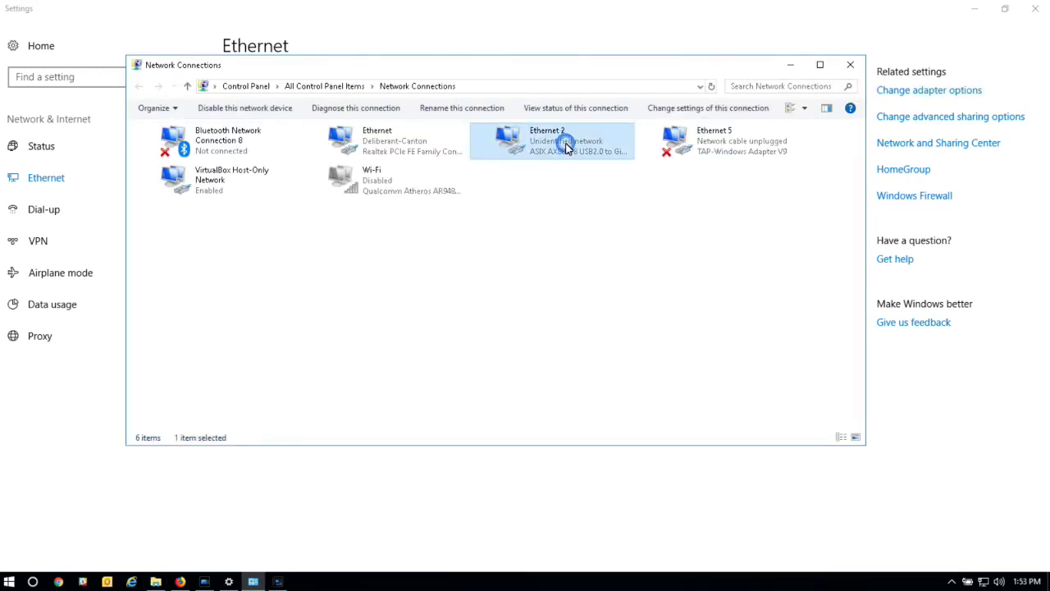
pyautogui.rightClick(566, 147)
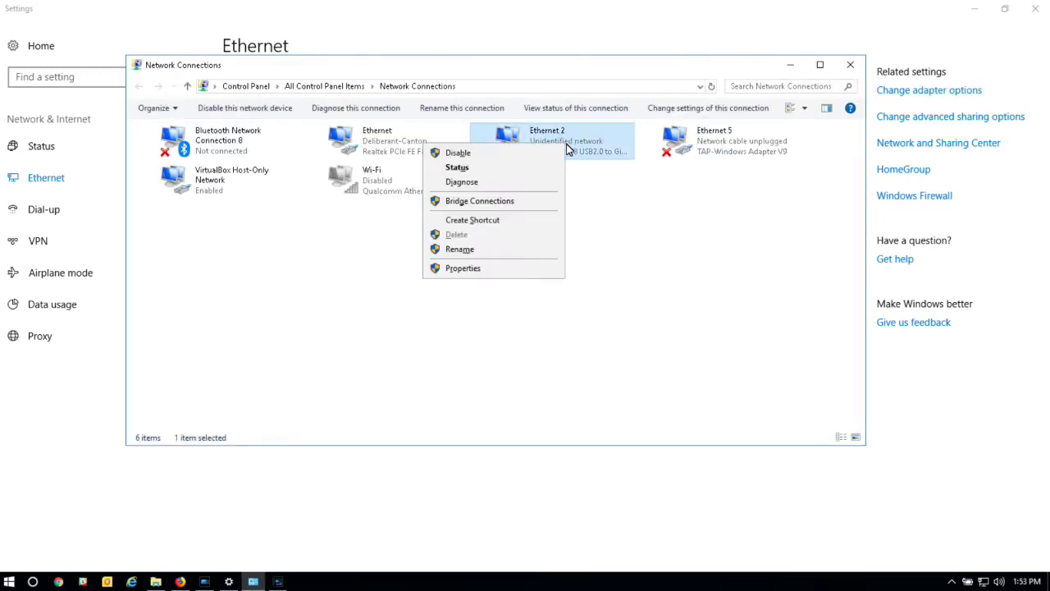
pyautogui.click(526, 270)
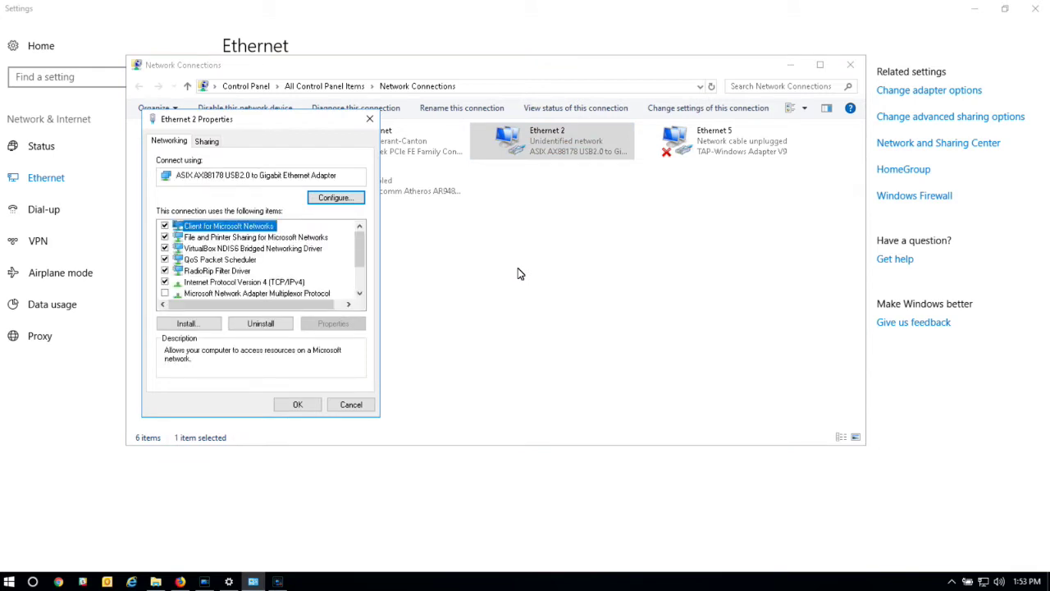
pyautogui.press('Down')
pyautogui.press('Down')
pyautogui.press('Down')
pyautogui.press('Down')
pyautogui.press('Down')
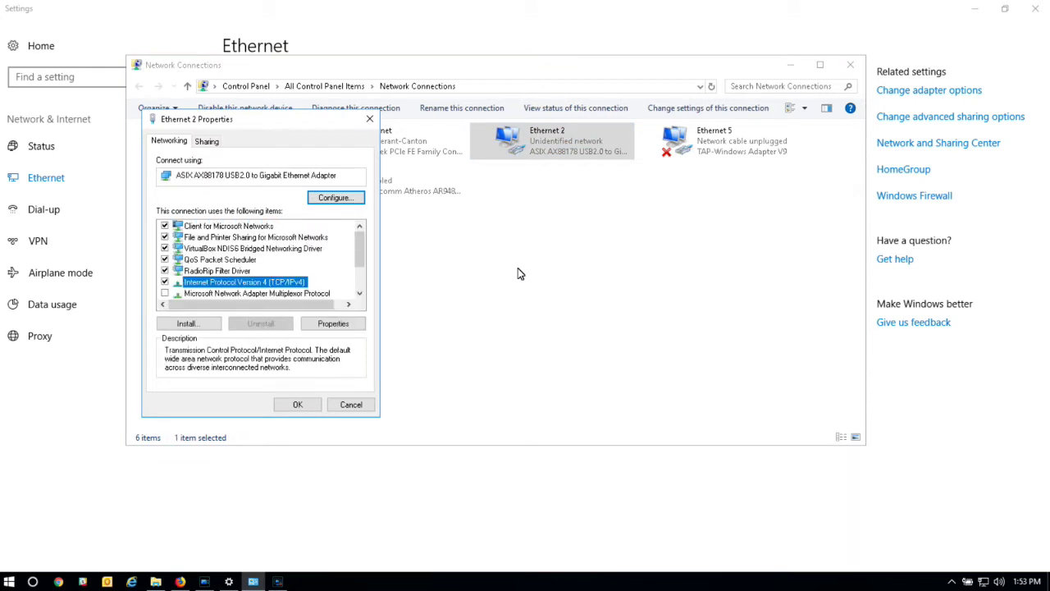
pyautogui.press('Tab')
pyautogui.press('Tab')
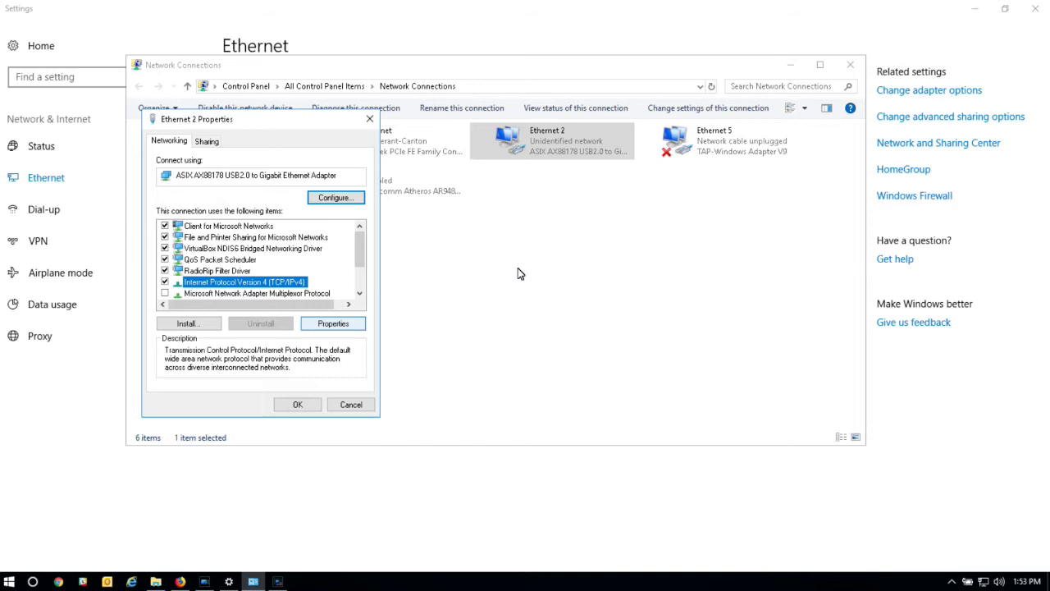
pyautogui.press('Return')
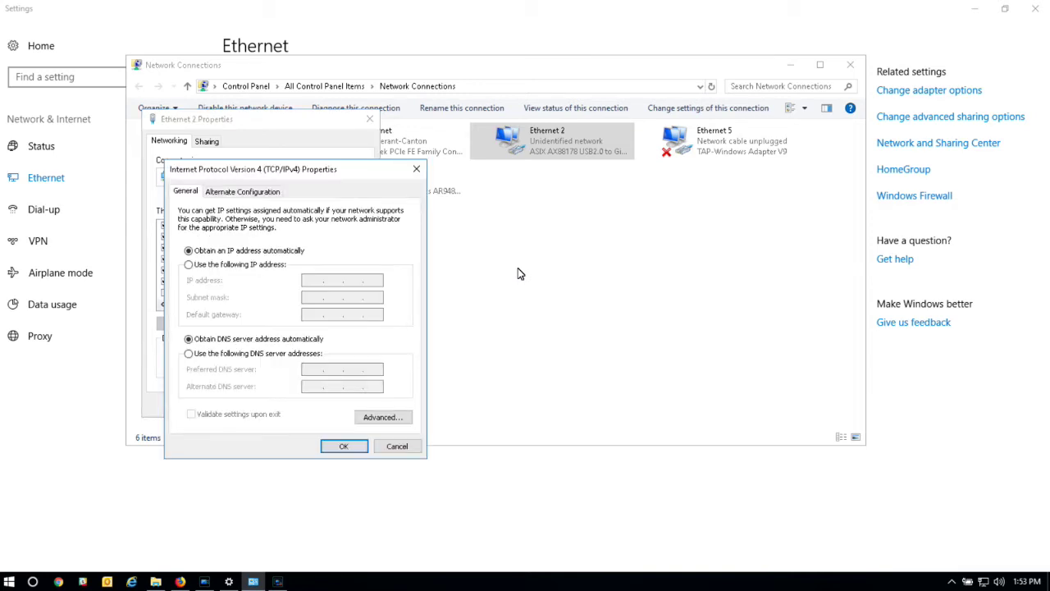
# Give Ethernet 2 static IP 192.168.2.100 with mask 255.255.255.0, then close the adapter windows
pyautogui.press('Down')
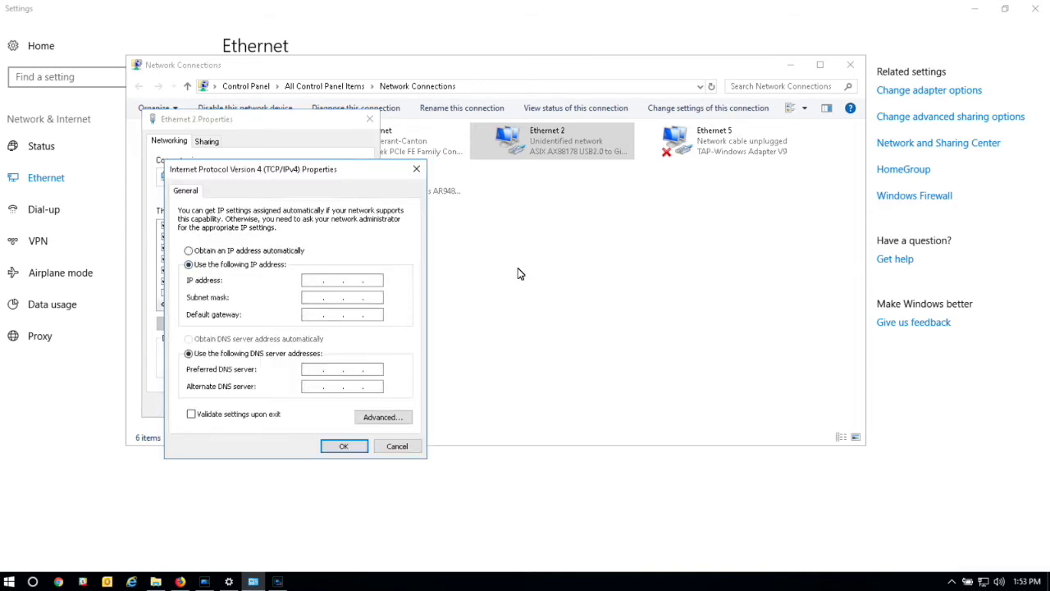
pyautogui.write('192.168.2.100')
pyautogui.press('Tab')
pyautogui.press('Return')
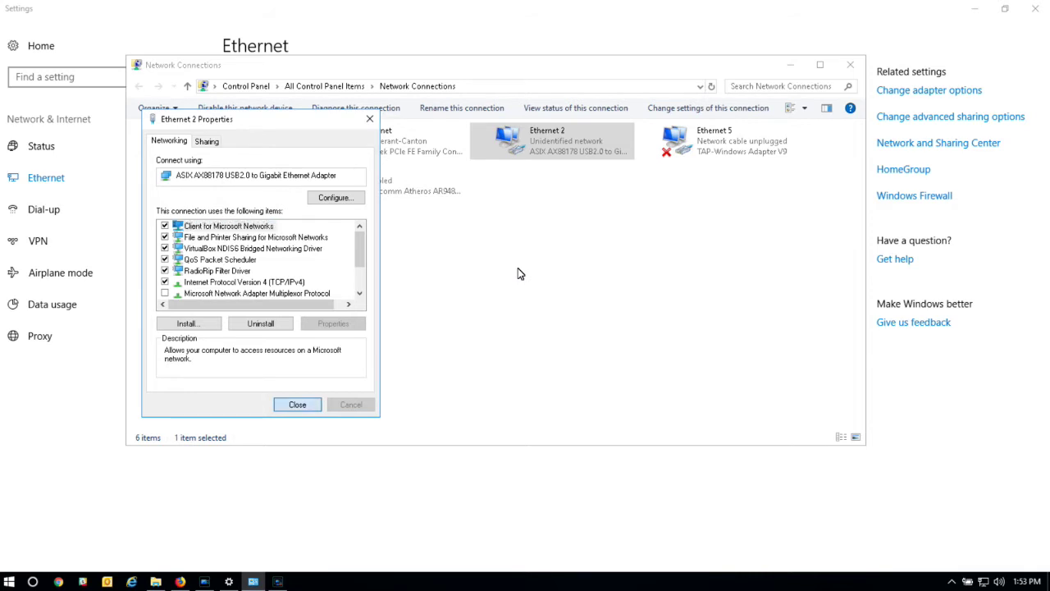
pyautogui.press('Return')
pyautogui.click(848, 64)
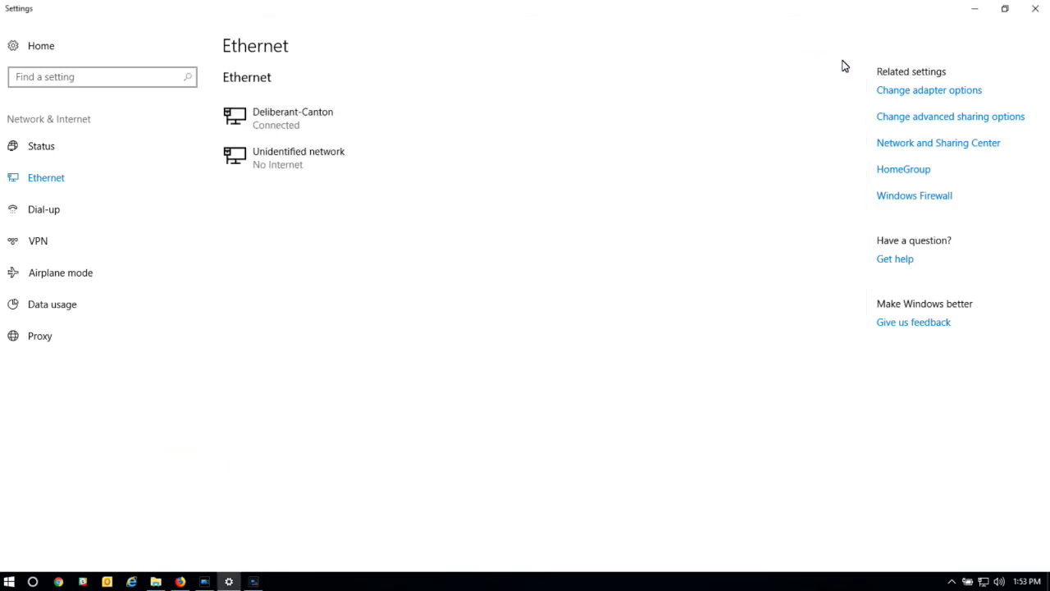
# Close Settings and reload 192.168.2.66 in Firefox to reach the radio's login page
pyautogui.click(1034, 9)
pyautogui.click(180, 580)
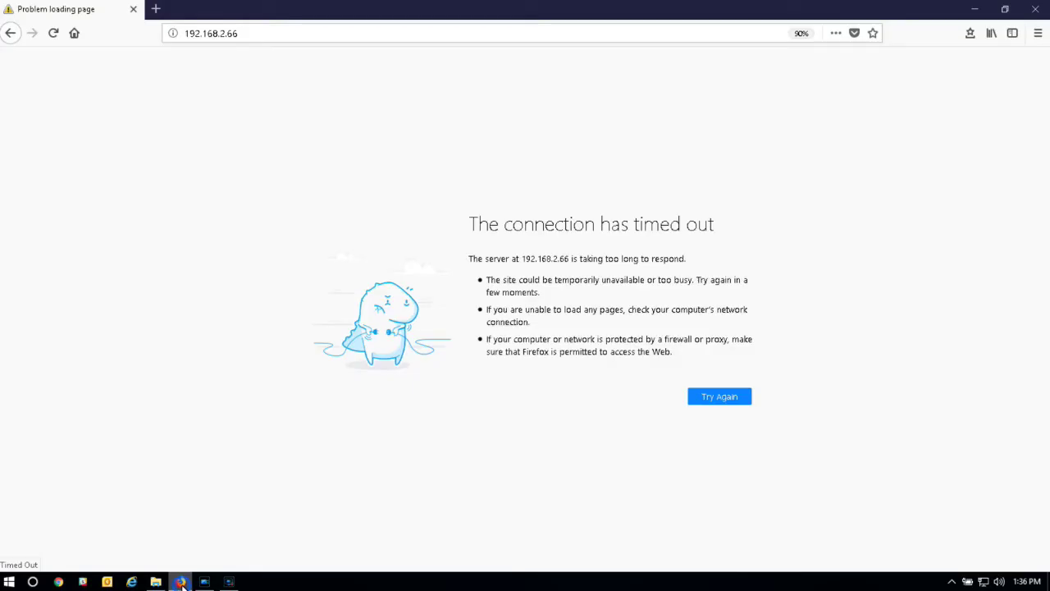
pyautogui.moveTo(255, 32); pyautogui.dragTo(147, 43)
pyautogui.write('192.168')
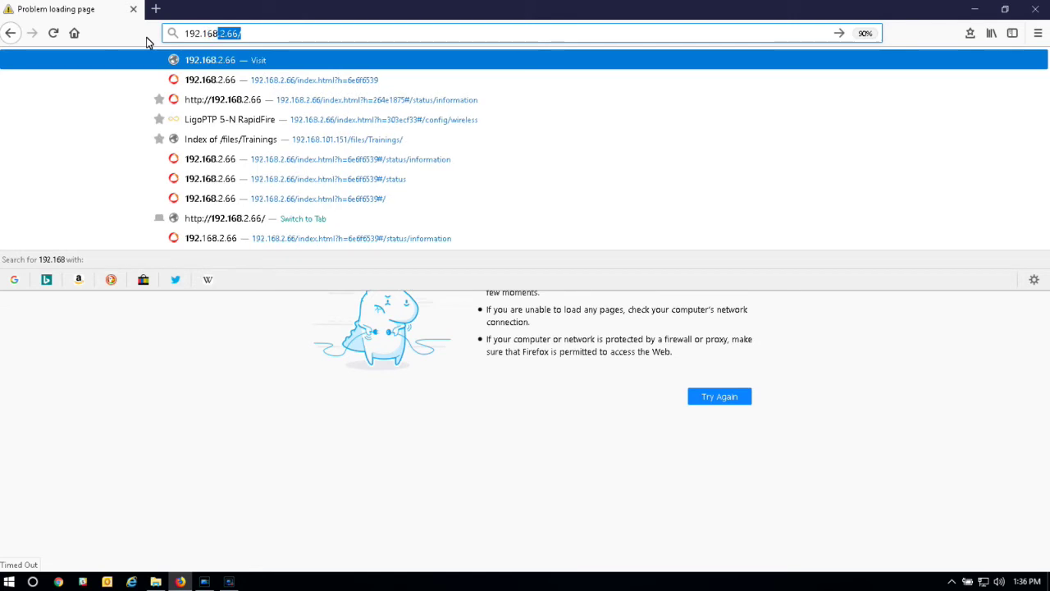
pyautogui.write('.2.66')
pyautogui.press('Return')
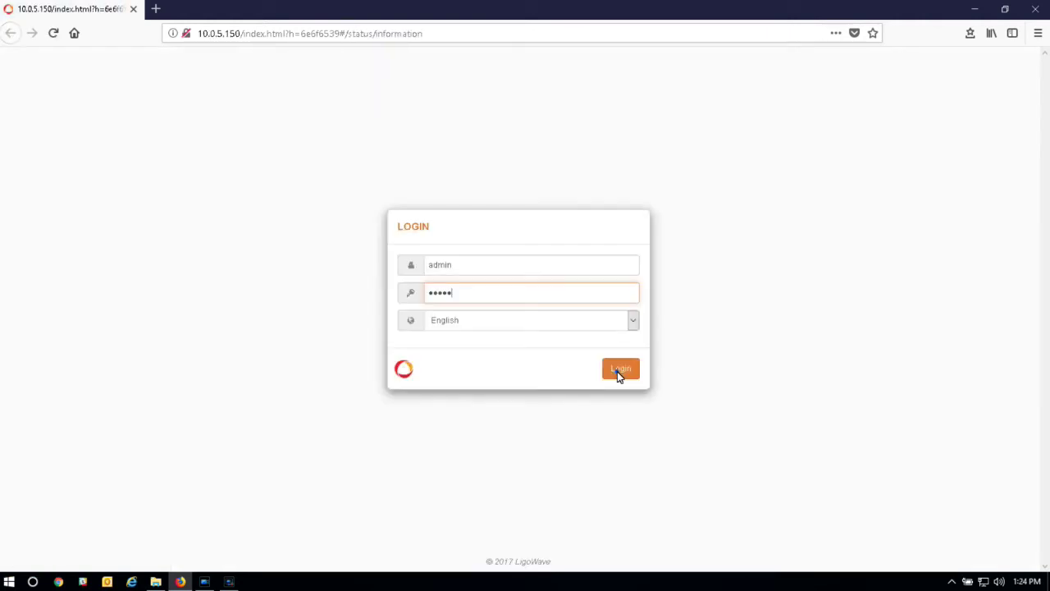
# Enter the administrator password and submit the login to the LigoDLB 5-20ac
pyautogui.write('01')
pyautogui.click(620, 370)
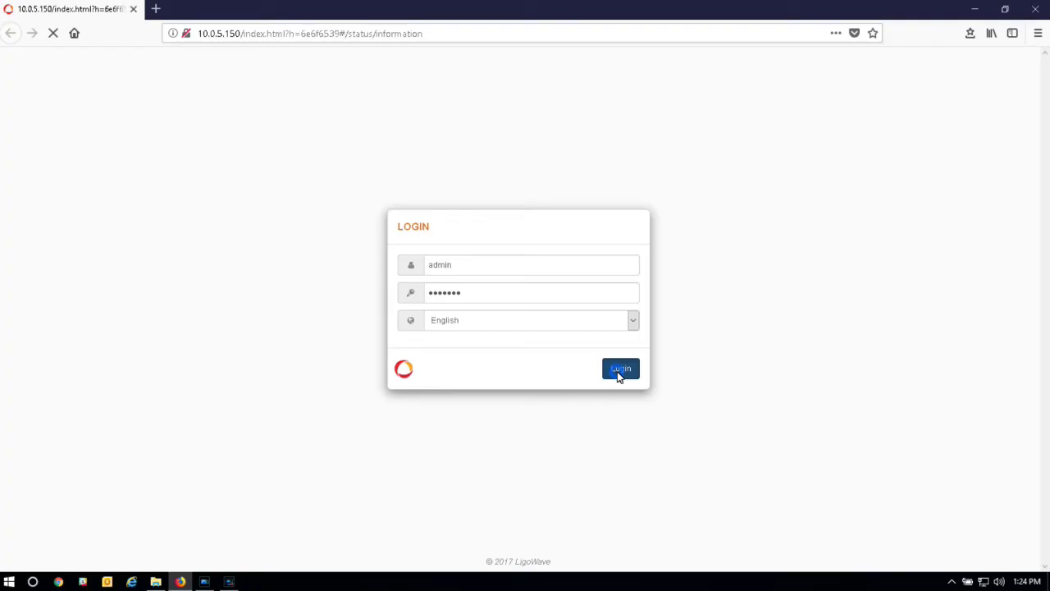
pyautogui.click(618, 371)
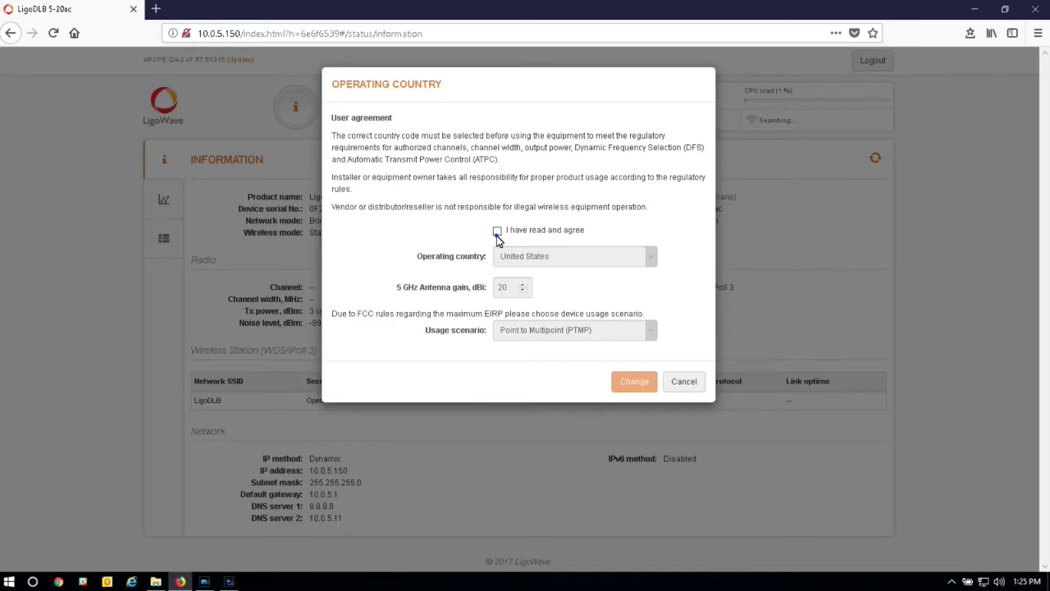
# Accept the agreement, confirm United States with Point to Multipoint (PTMP), then open wireless settings
pyautogui.click(497, 233)
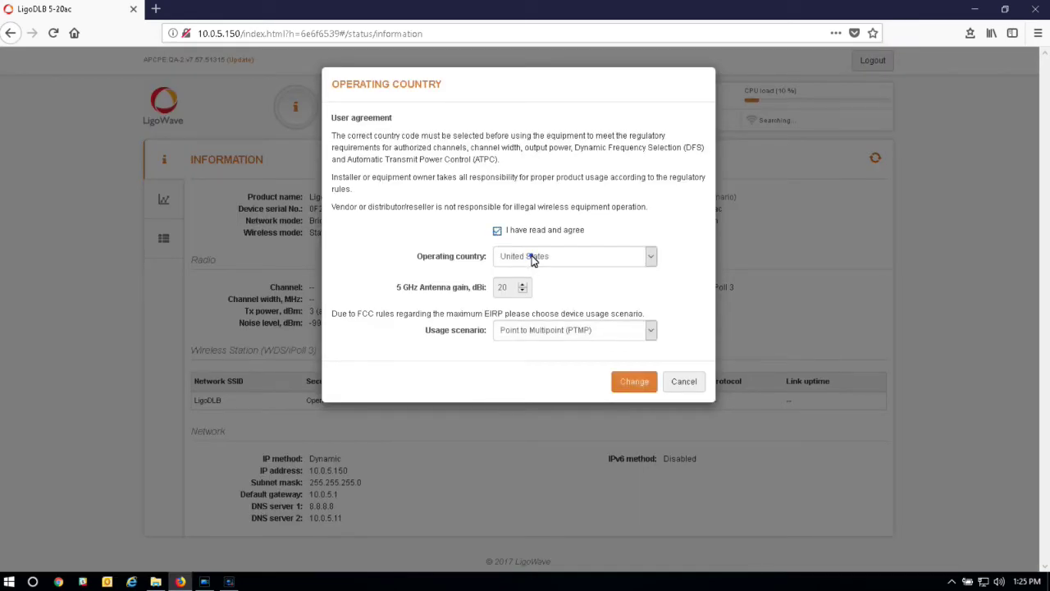
pyautogui.click(531, 257)
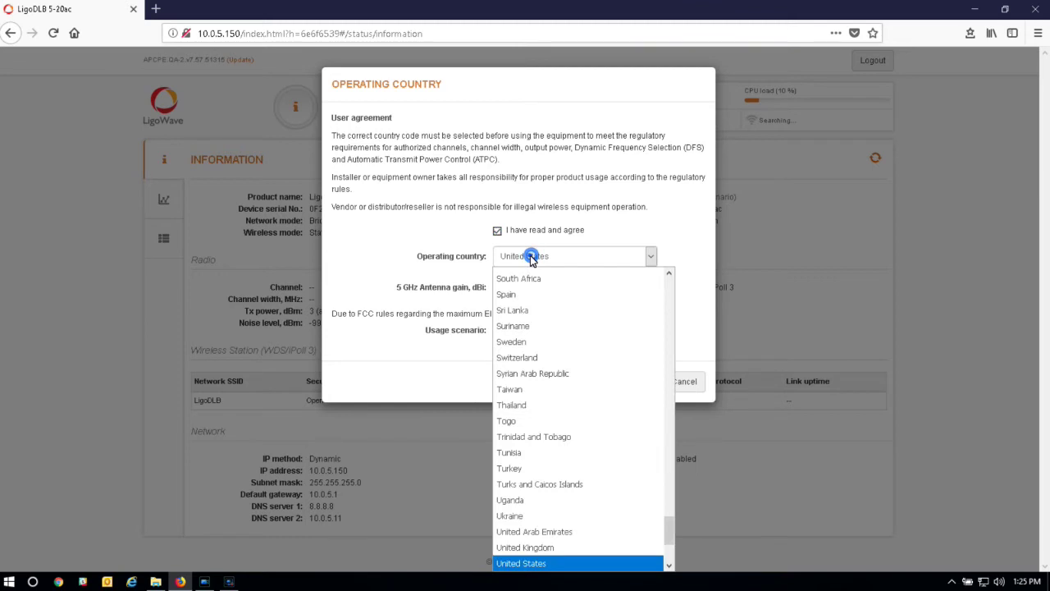
pyautogui.click(532, 257)
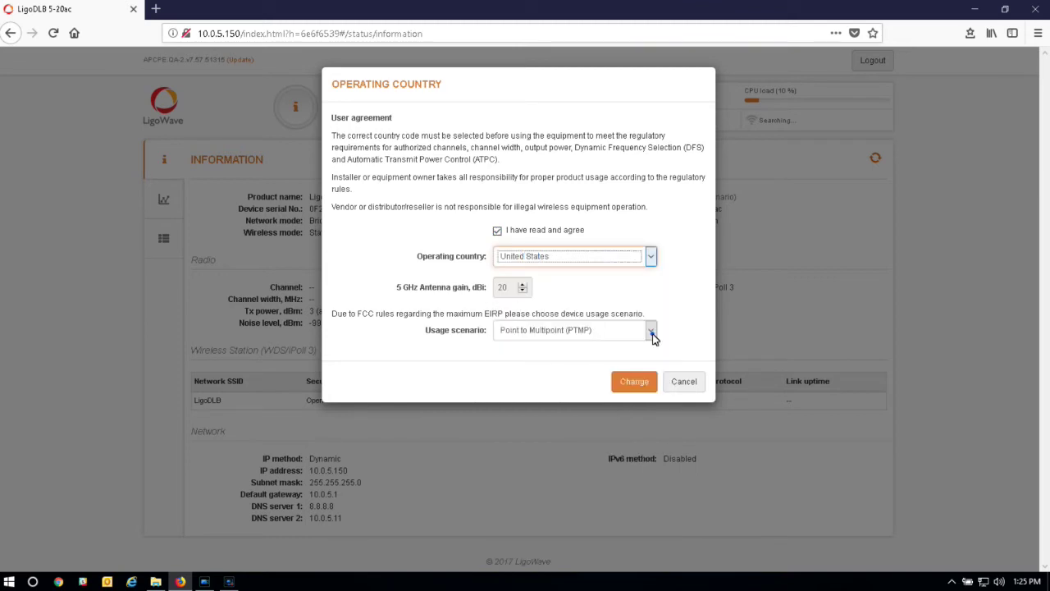
pyautogui.click(652, 333)
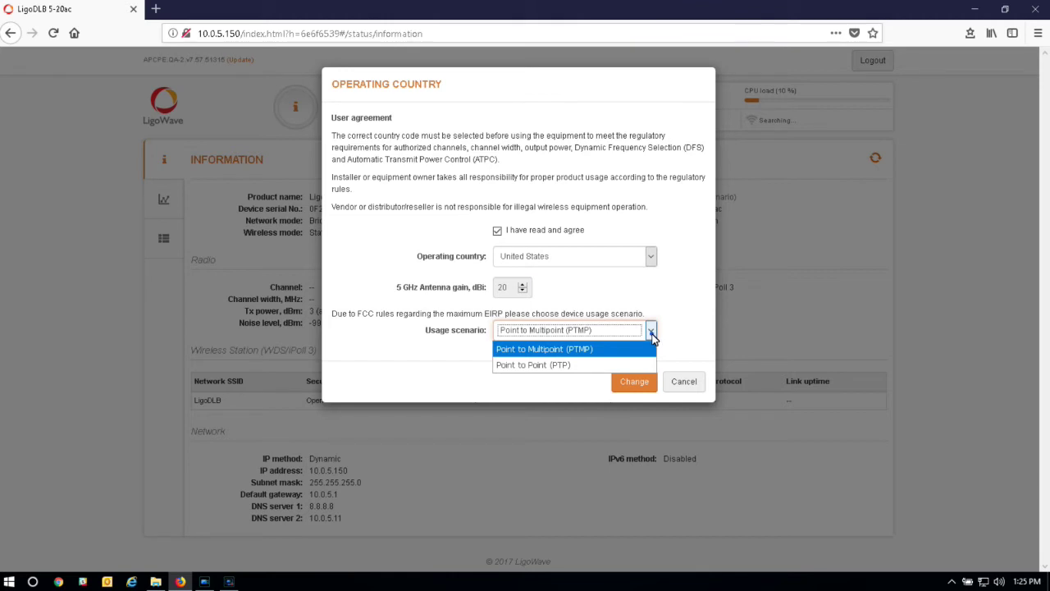
pyautogui.click(640, 386)
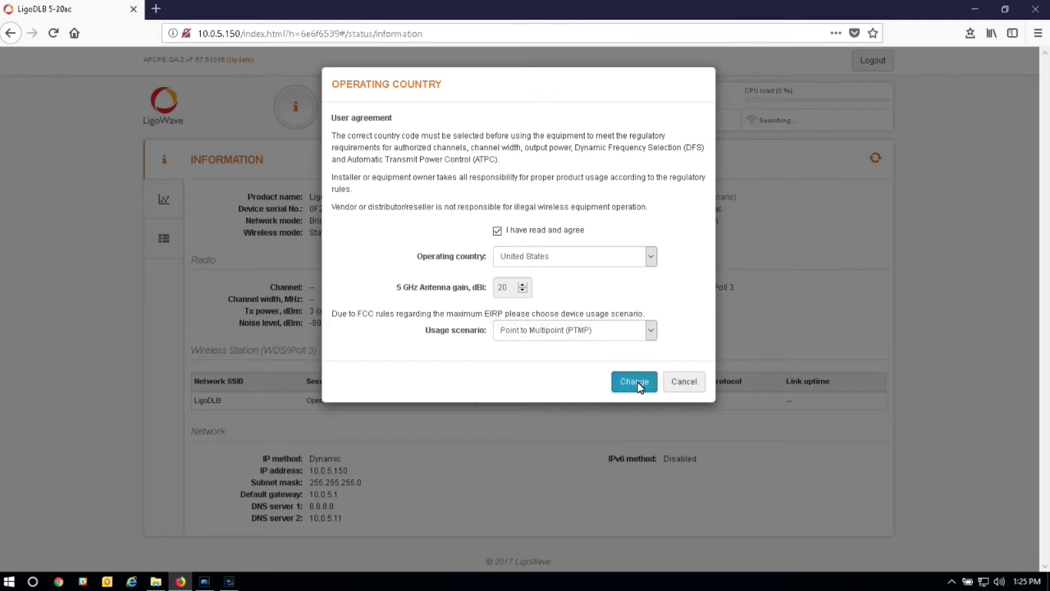
pyautogui.click(635, 382)
pyautogui.click(346, 109)
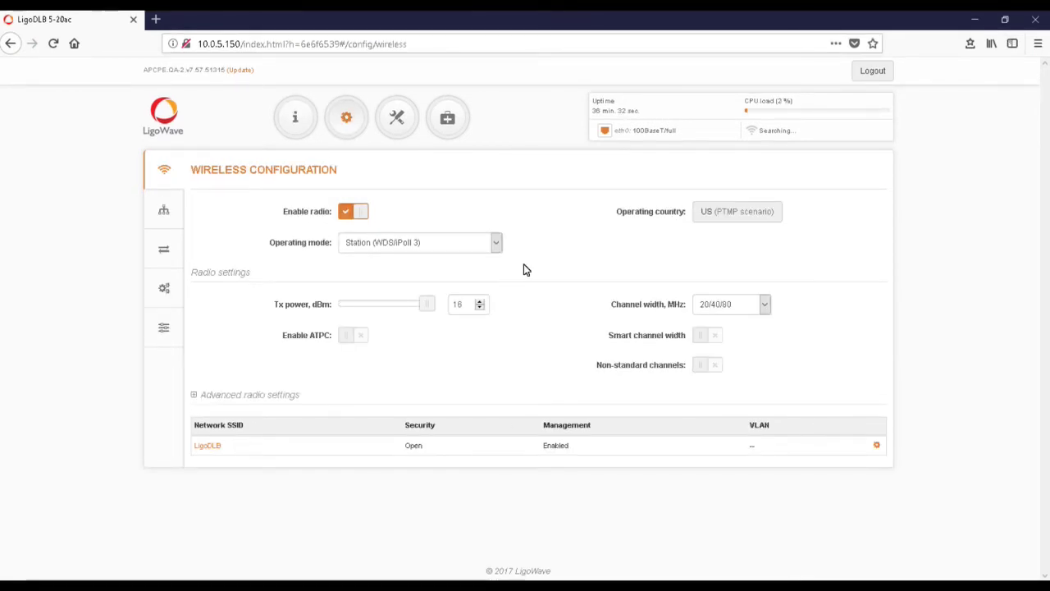
# Switch the operating mode from station to Access point (iPoll 3)
pyautogui.click(478, 242)
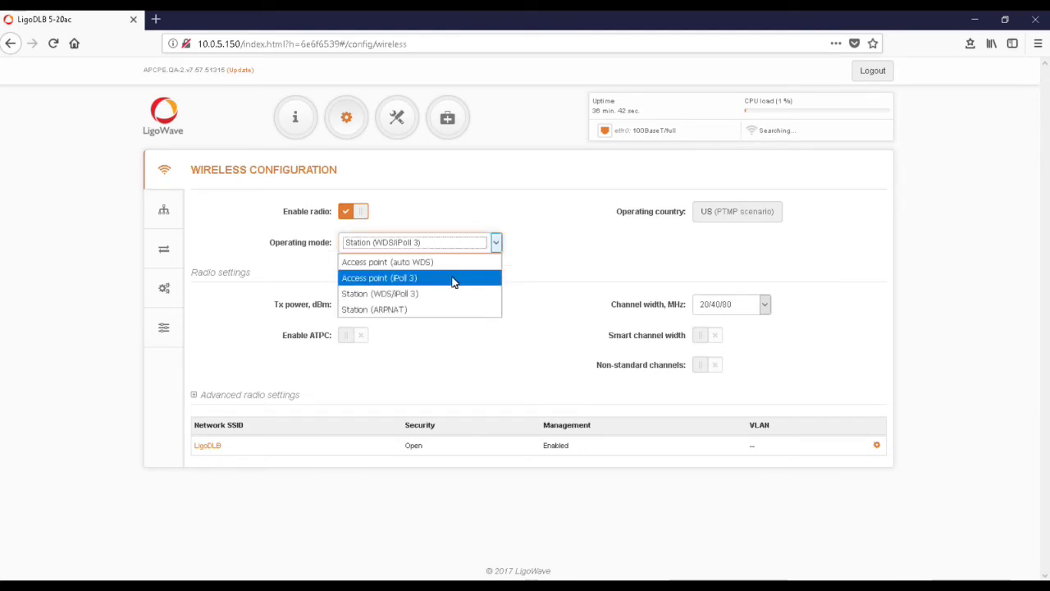
pyautogui.click(452, 282)
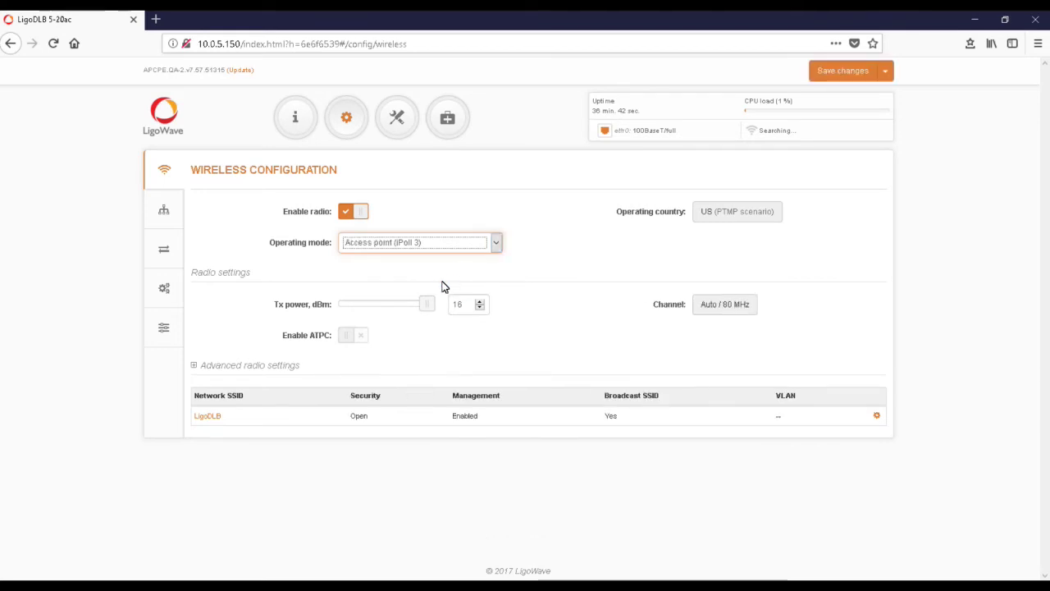
# Rename the LigoDLB wireless network to MySSID
pyautogui.click(205, 417)
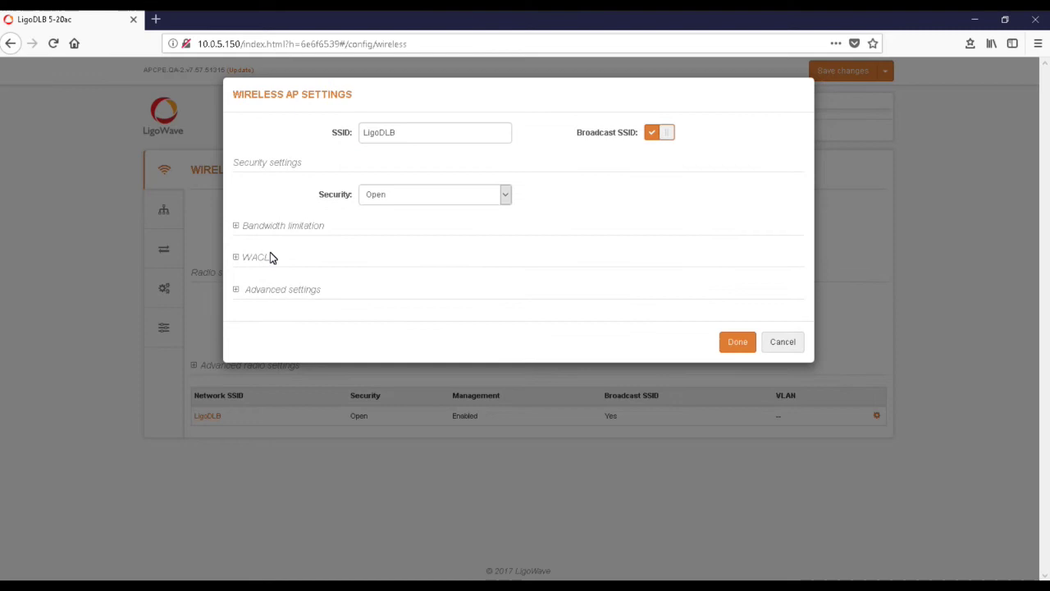
pyautogui.moveTo(407, 138); pyautogui.dragTo(349, 143)
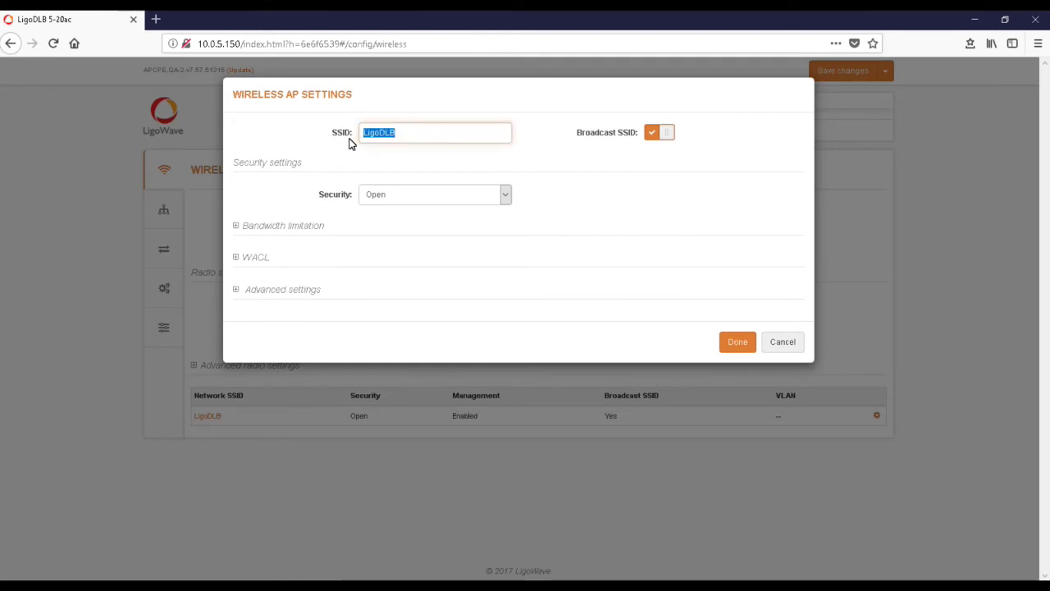
pyautogui.write('MySSID')
# Secure the network with WPA/WPA2 Personal, enter the network passphrase, and confirm
pyautogui.click(504, 197)
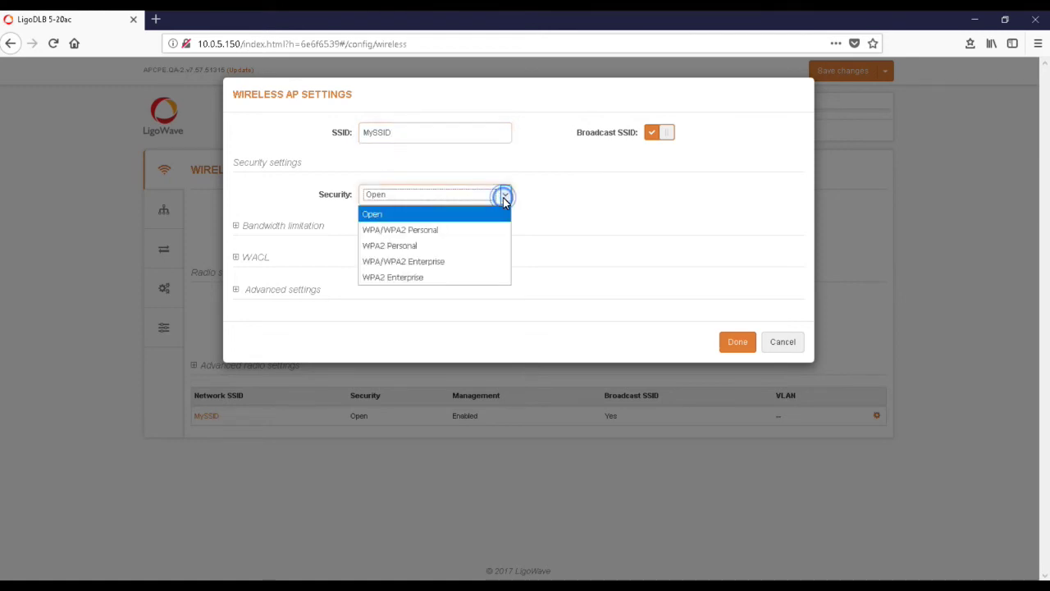
pyautogui.click(472, 232)
pyautogui.click(470, 228)
pyautogui.write('password')
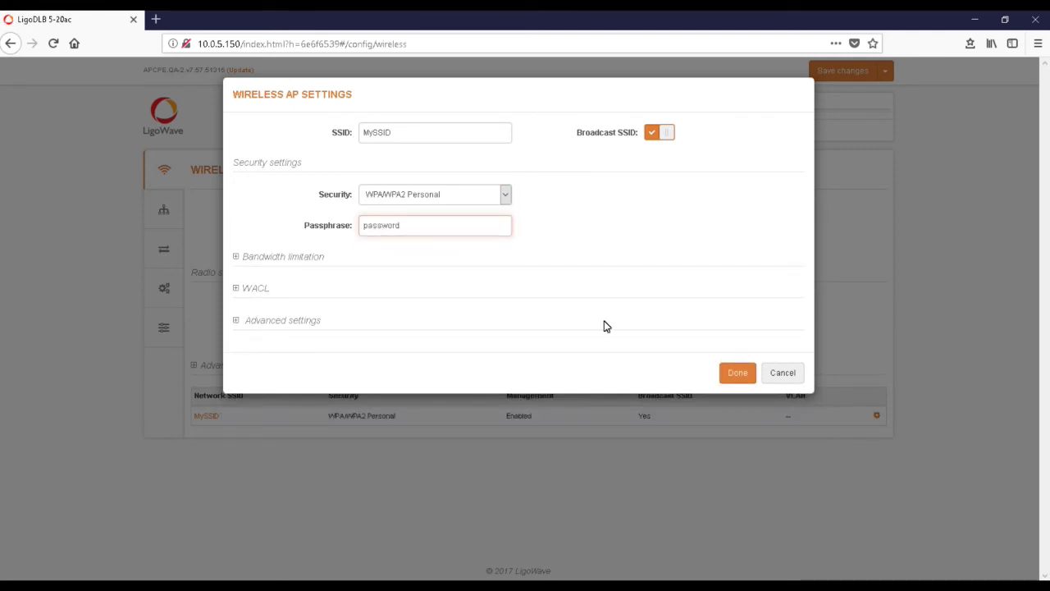
pyautogui.click(741, 379)
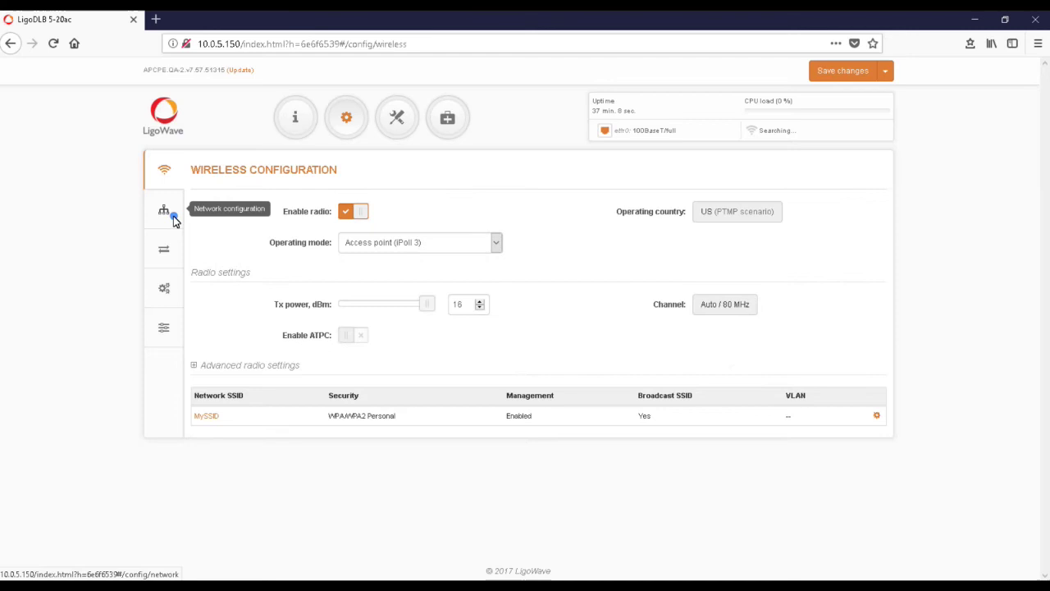
# In network configuration, leave Network mode on Bridge and set the IP method to Static
pyautogui.click(172, 217)
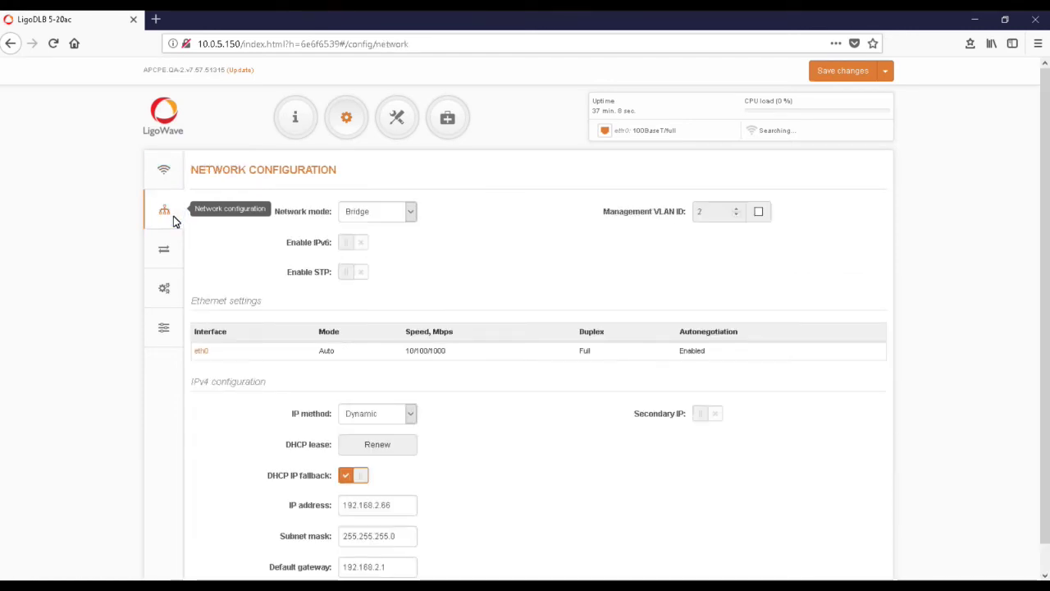
pyautogui.click(412, 214)
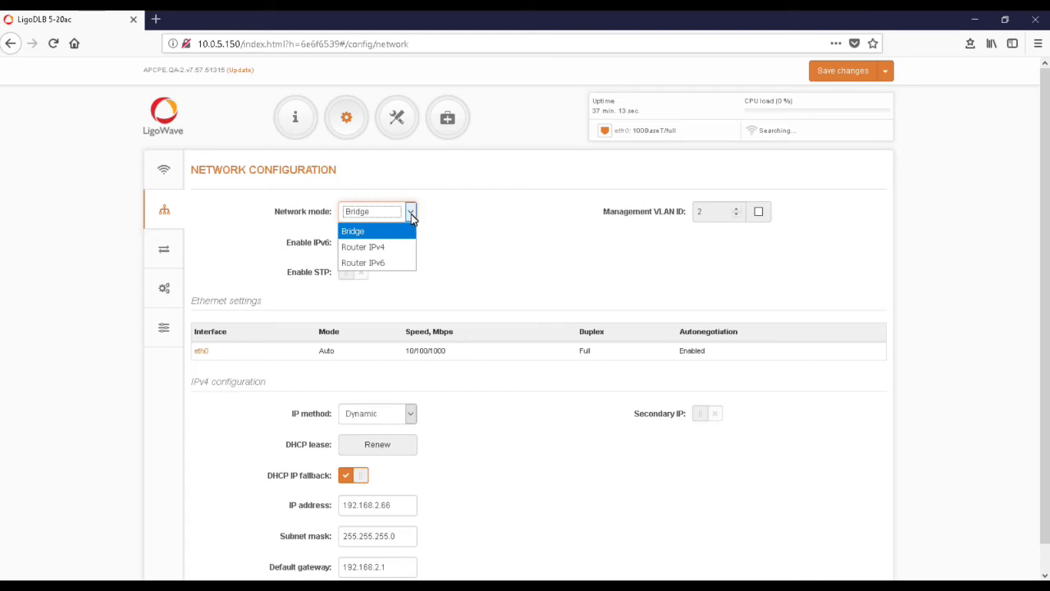
pyautogui.click(412, 214)
pyautogui.scroll(-1, 430, 251)
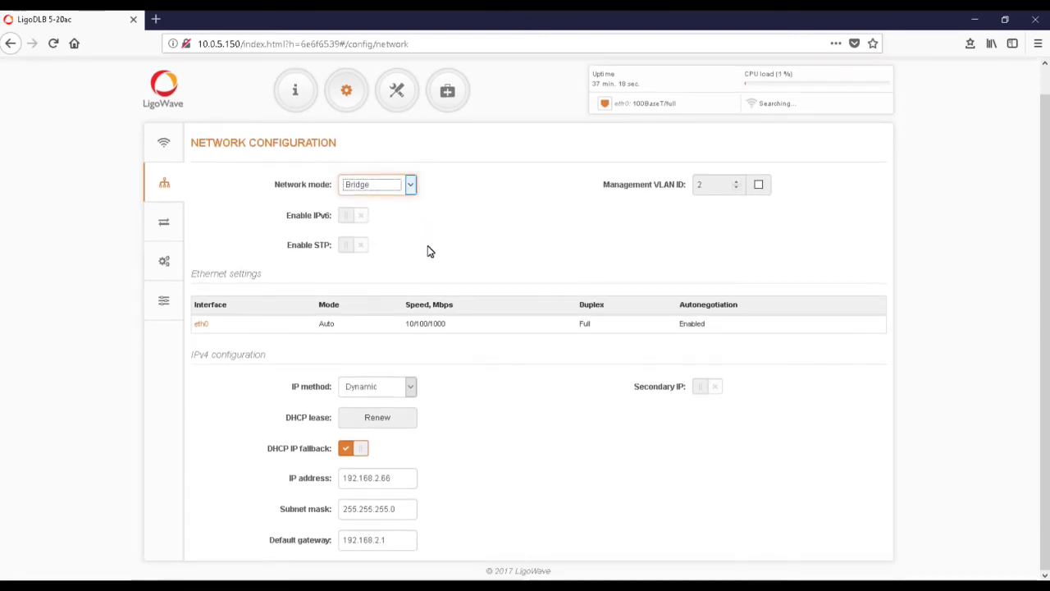
pyautogui.click(411, 389)
pyautogui.click(403, 406)
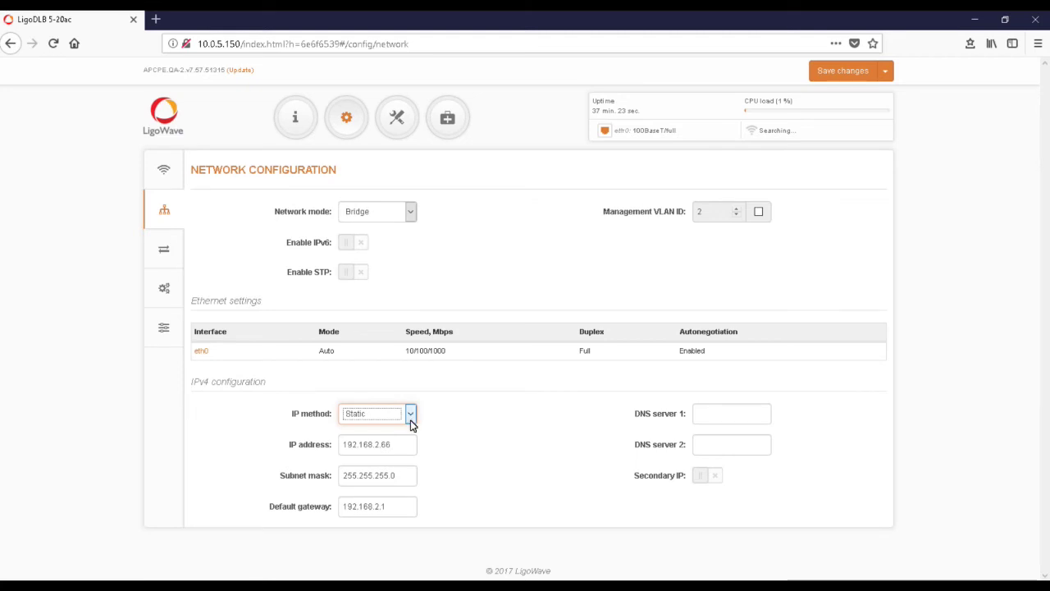
pyautogui.click(412, 421)
# Revert the IP method to Dynamic and save the pending access point changes
pyautogui.click(402, 448)
pyautogui.click(842, 71)
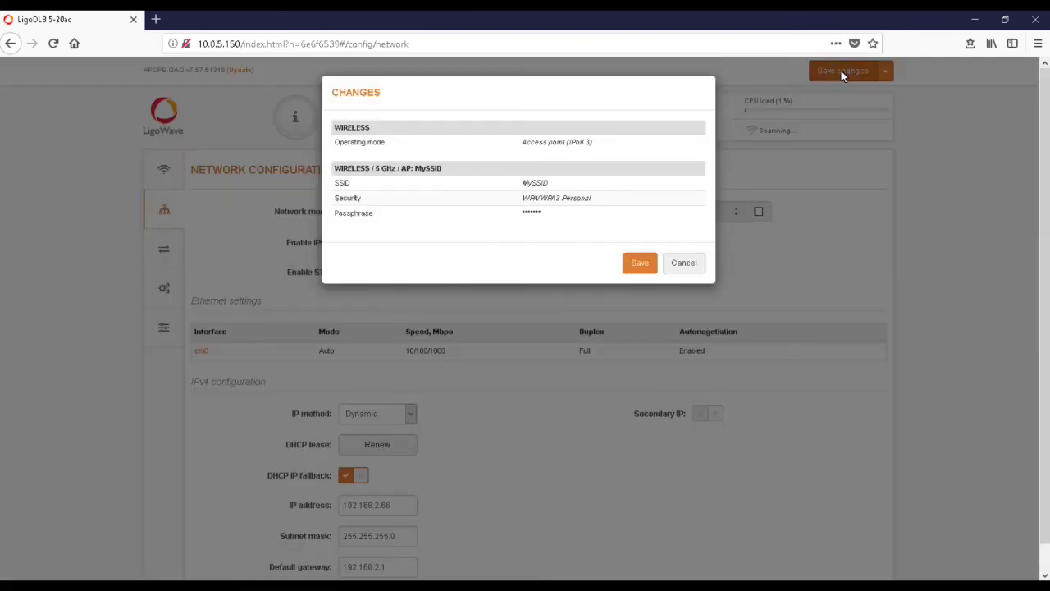
pyautogui.click(639, 265)
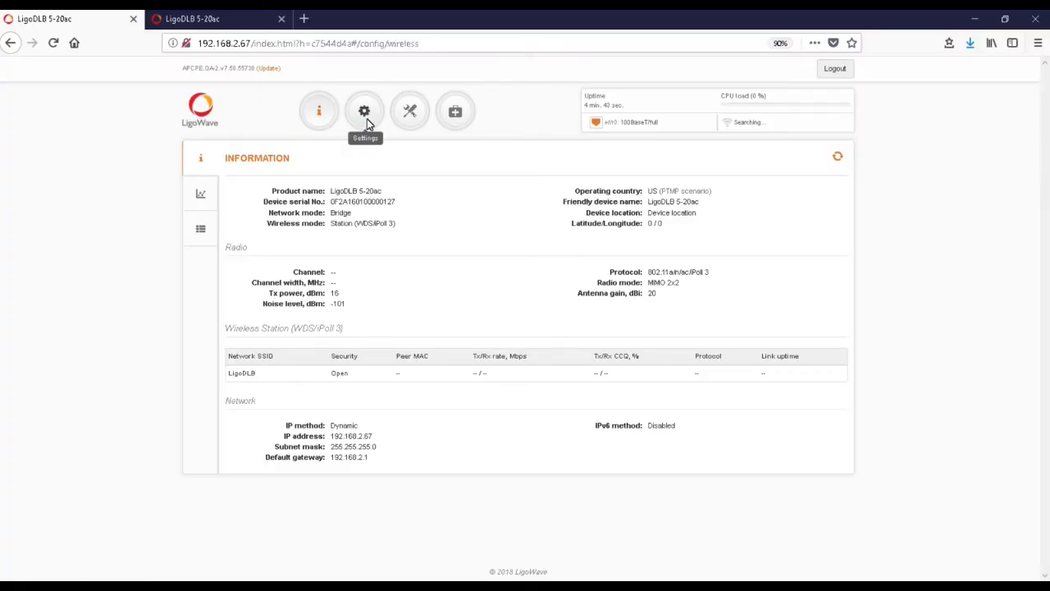
# Pick MySSID from the station's SSID scan and enter its WPA/WPA2 Personal passphrase
pyautogui.click(364, 114)
pyautogui.click(248, 407)
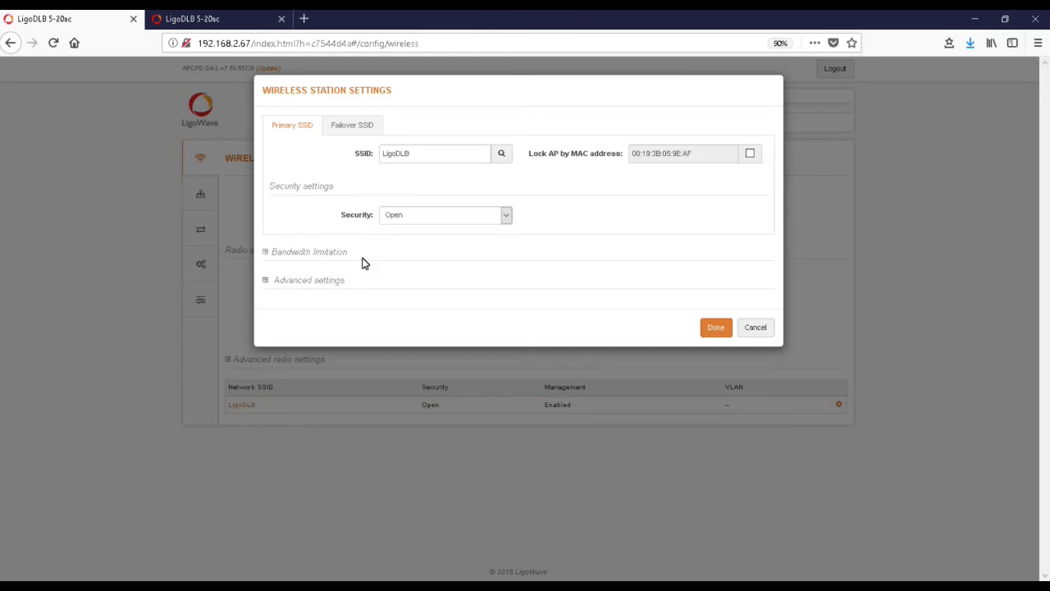
pyautogui.click(497, 156)
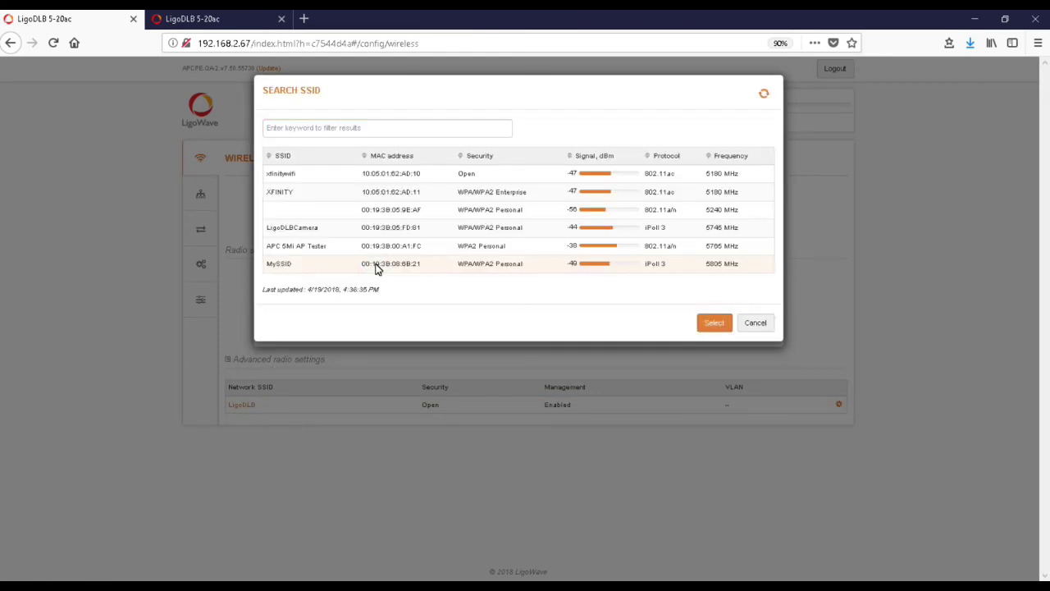
pyautogui.click(715, 324)
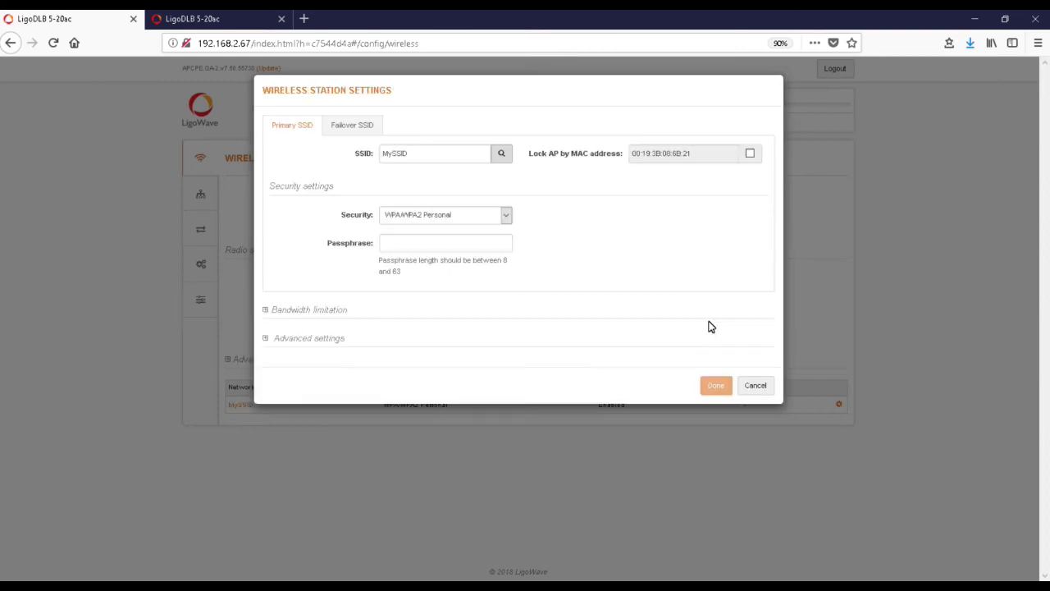
pyautogui.click(464, 251)
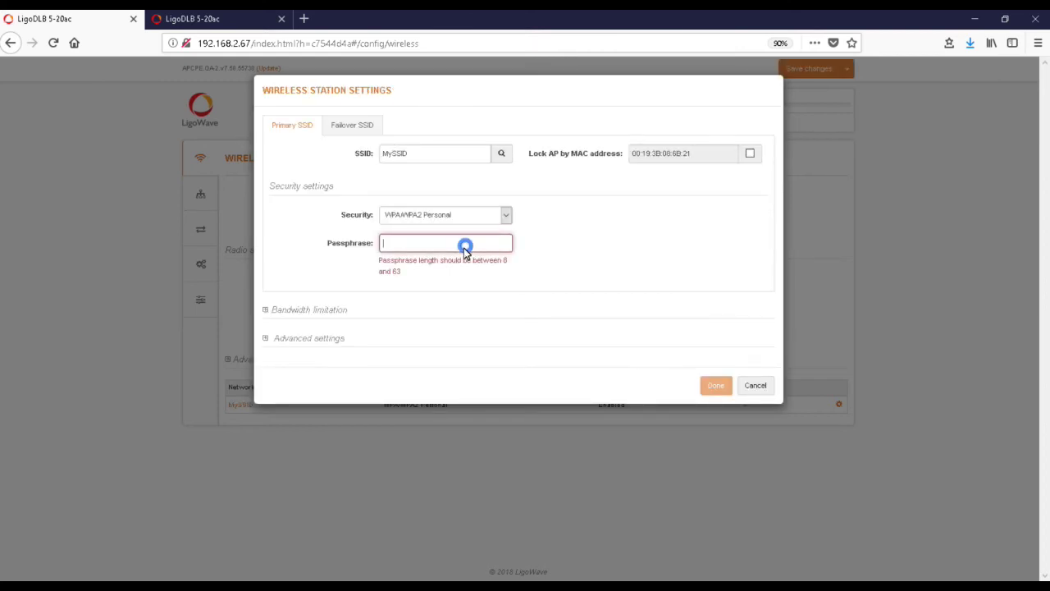
pyautogui.write('password')
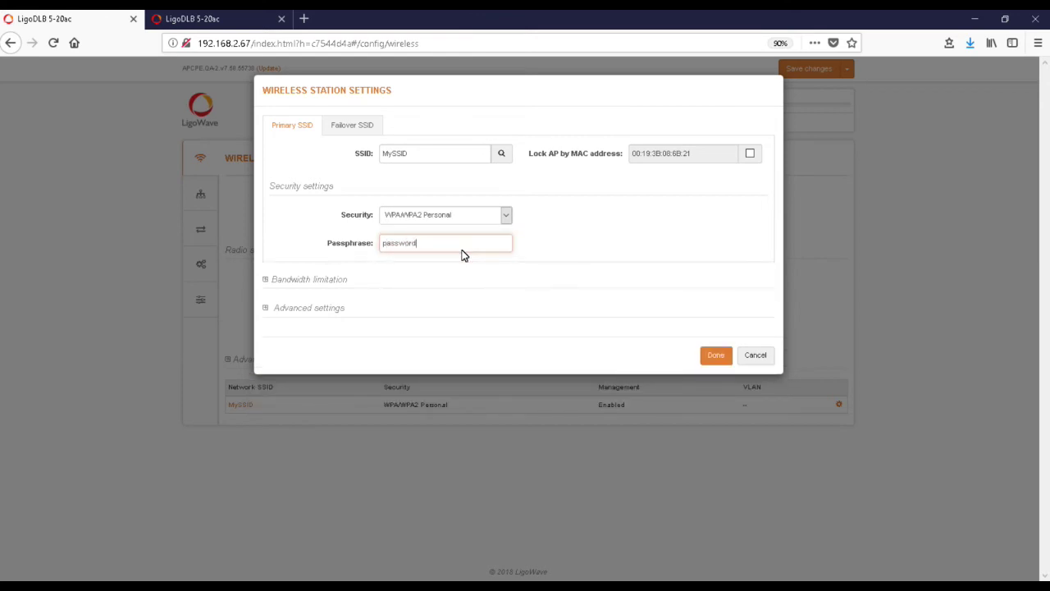
pyautogui.click(711, 359)
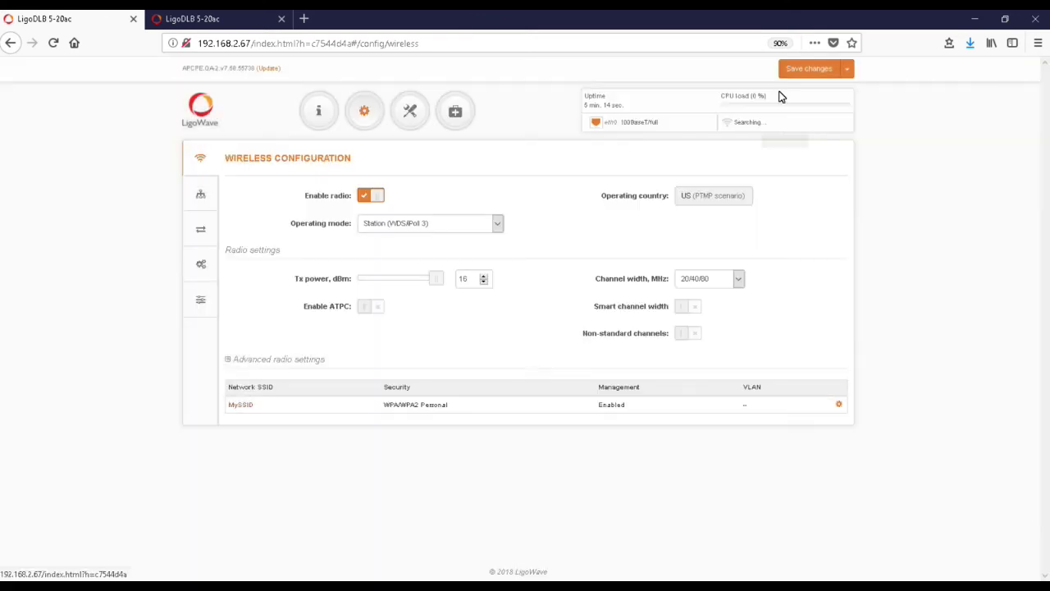
# Save the station configuration, dismiss the saved banner, and switch to the 192.168.2.66 tab
pyautogui.click(789, 73)
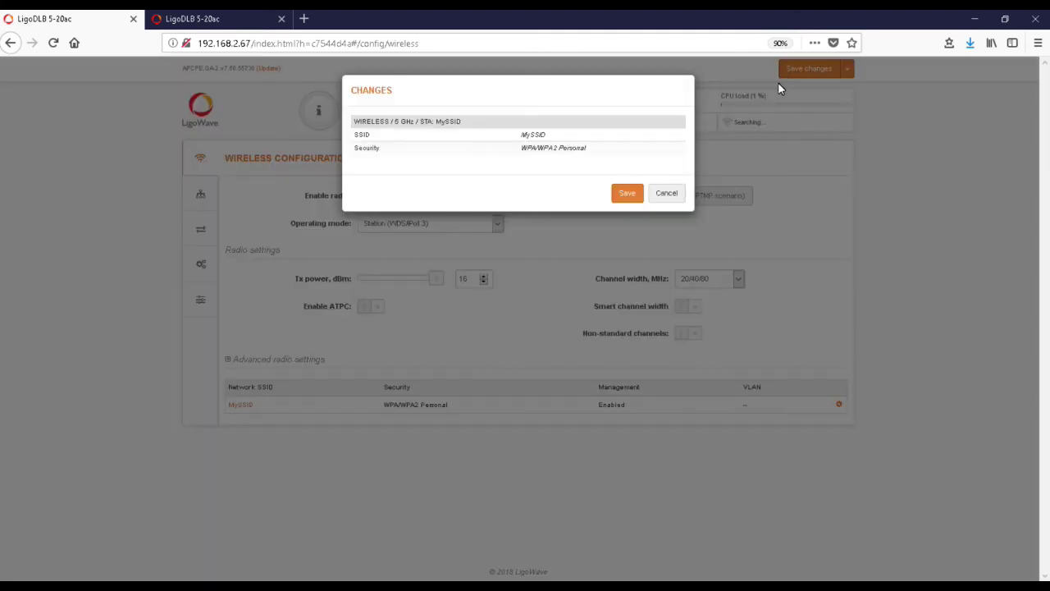
pyautogui.click(634, 194)
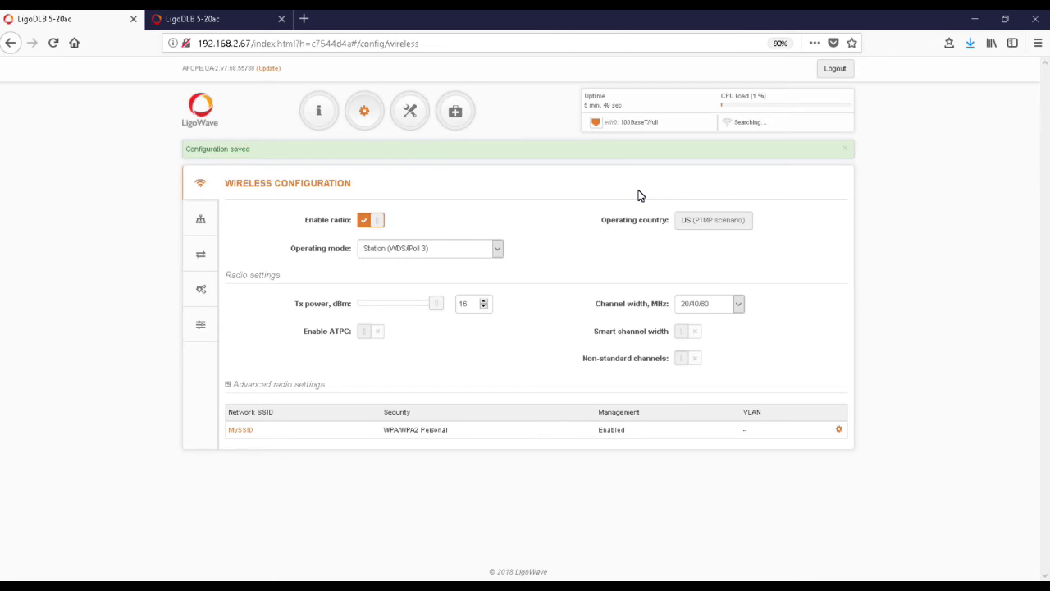
pyautogui.click(845, 147)
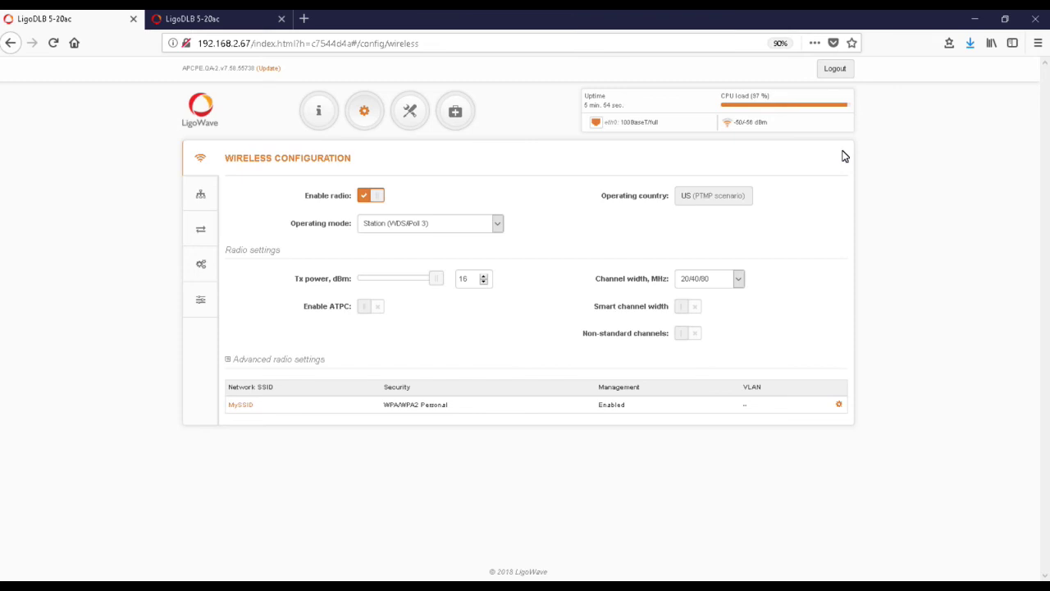
pyautogui.hotkey('ctrl', 'Tab')
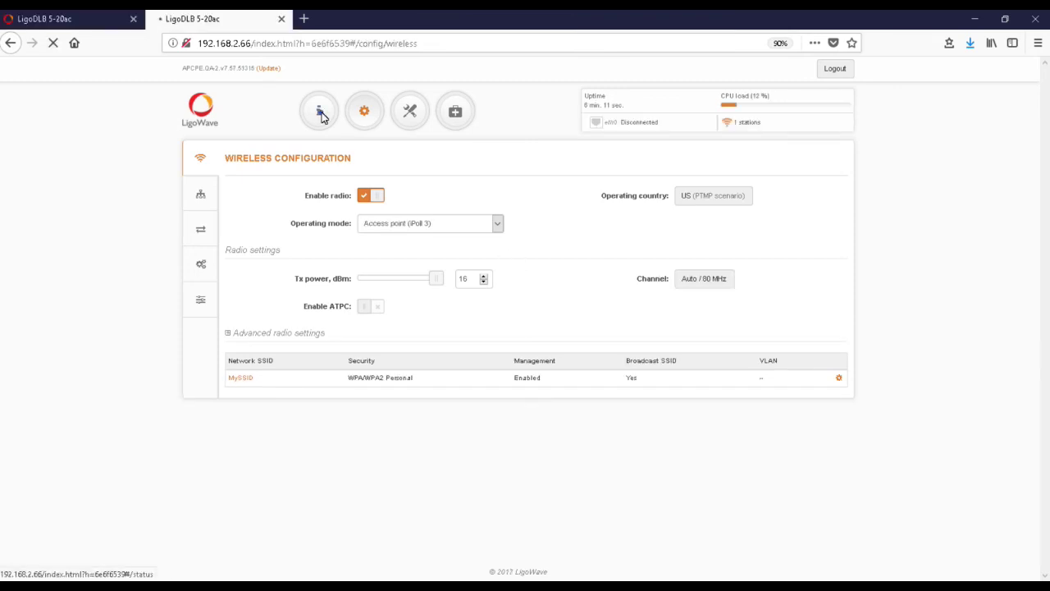
pyautogui.click(320, 115)
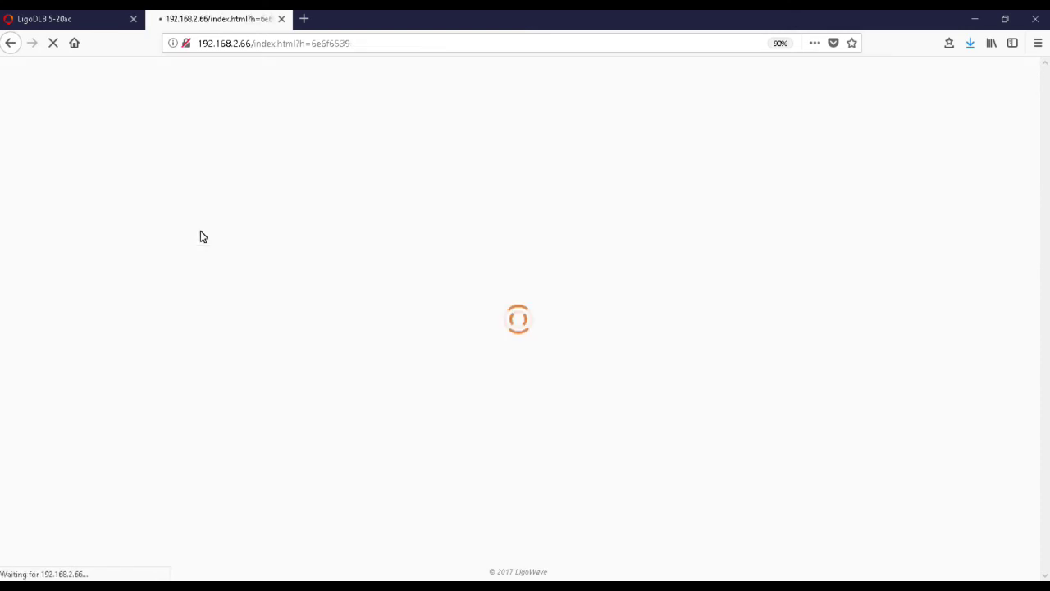
pyautogui.click(202, 231)
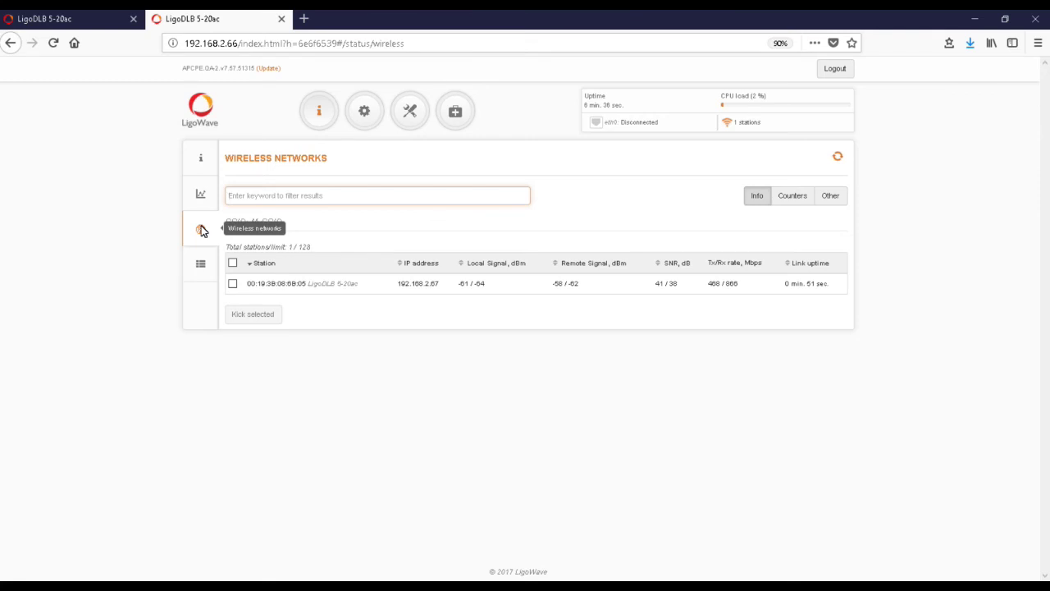
pyautogui.click(366, 113)
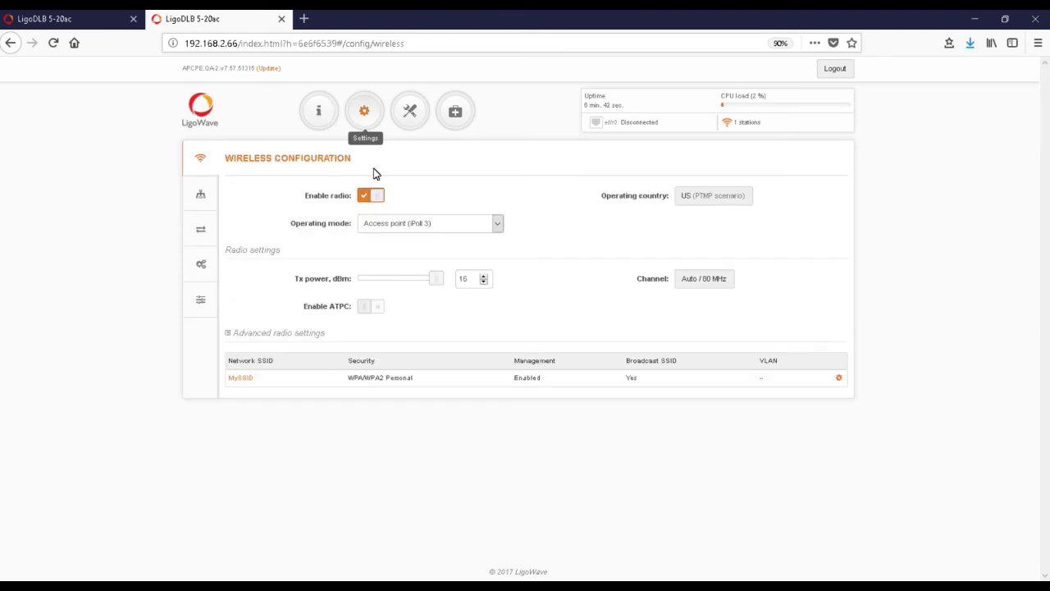
# Enable ATPC on the access point and save the change
pyautogui.click(376, 306)
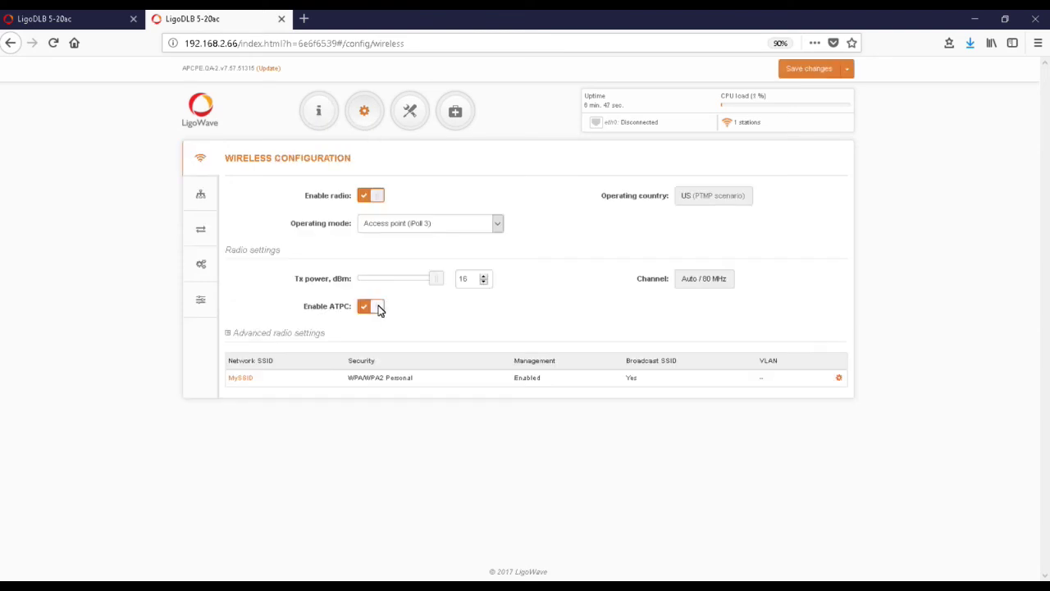
pyautogui.click(801, 71)
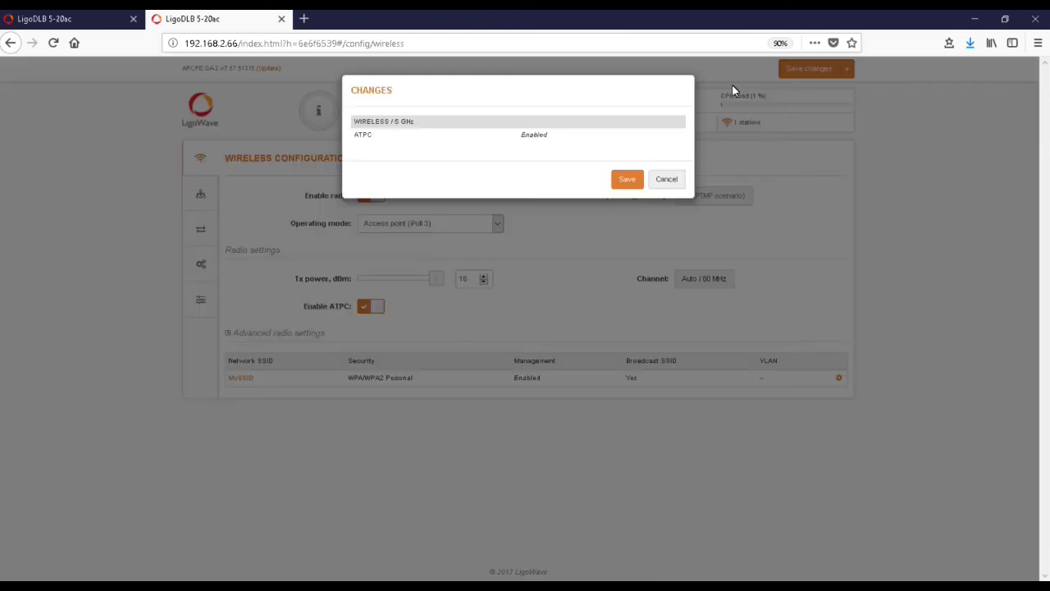
pyautogui.click(626, 180)
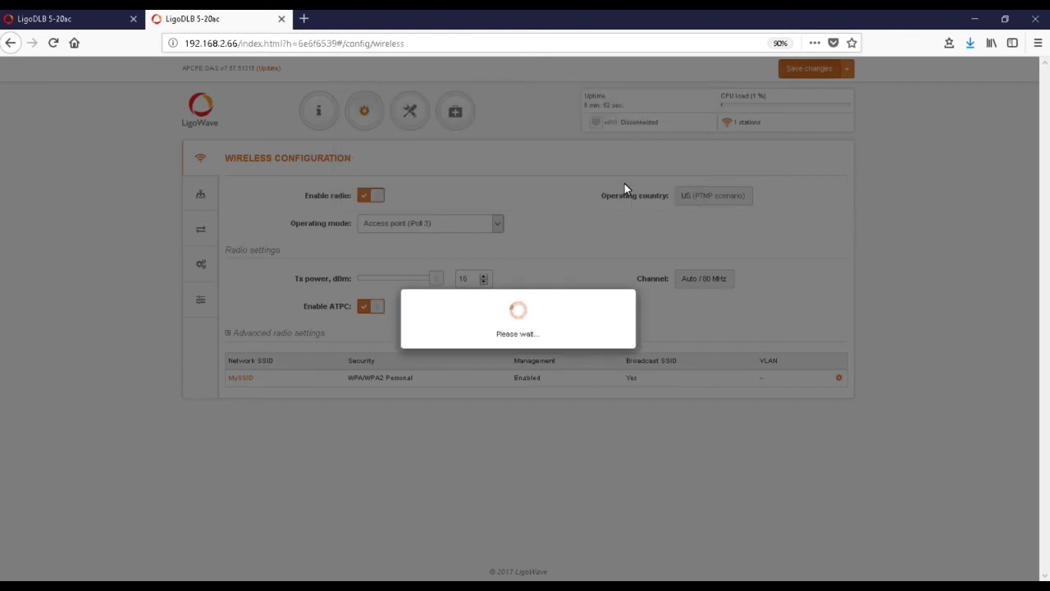